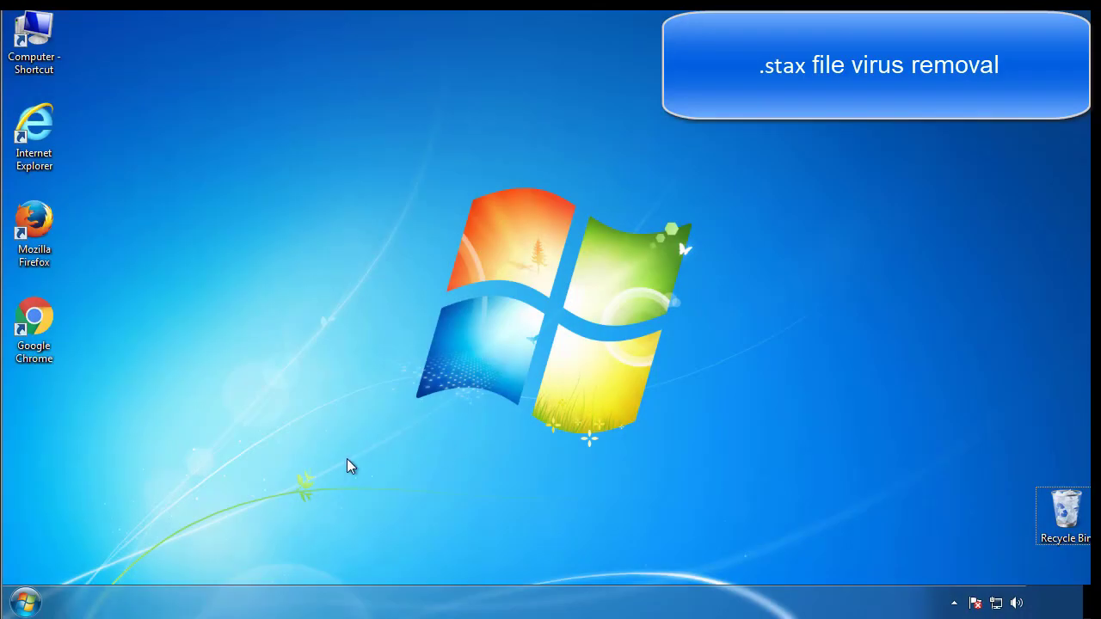
Enable minimal Safe boot in System Configuration, restart the computer to apply it, and dismiss the Safe Mode help window
click(37, 600)
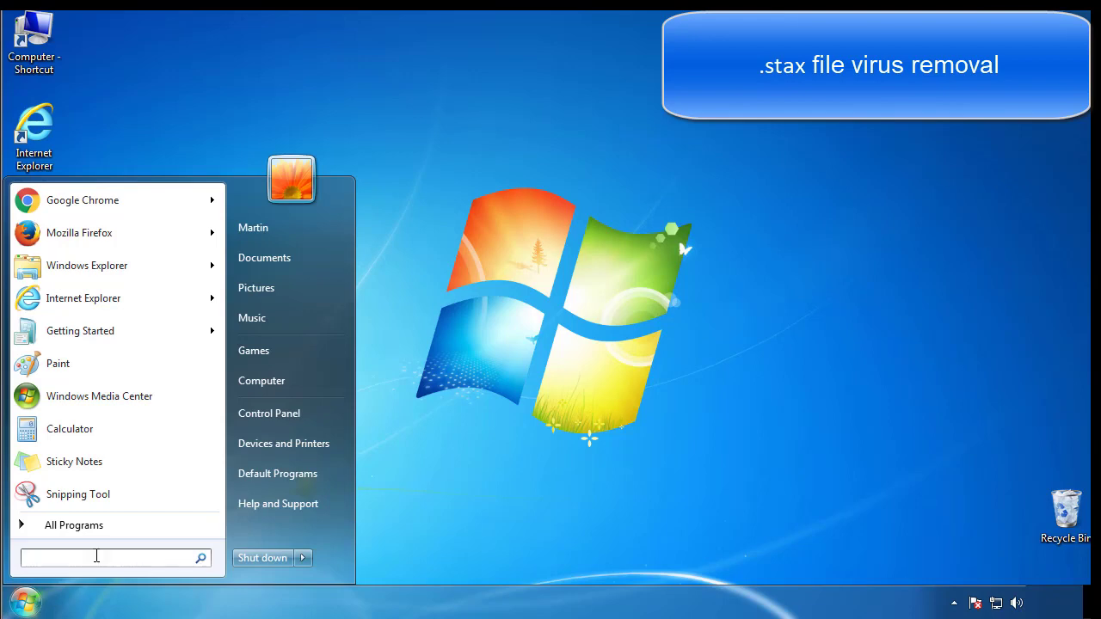
text(msconfig)
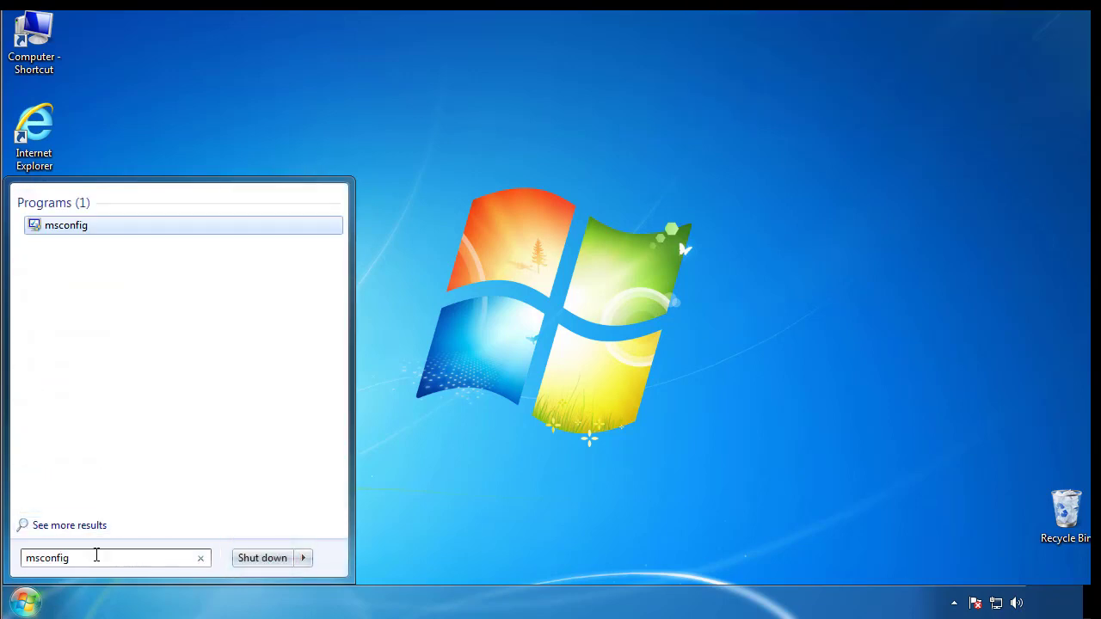
key(Return)
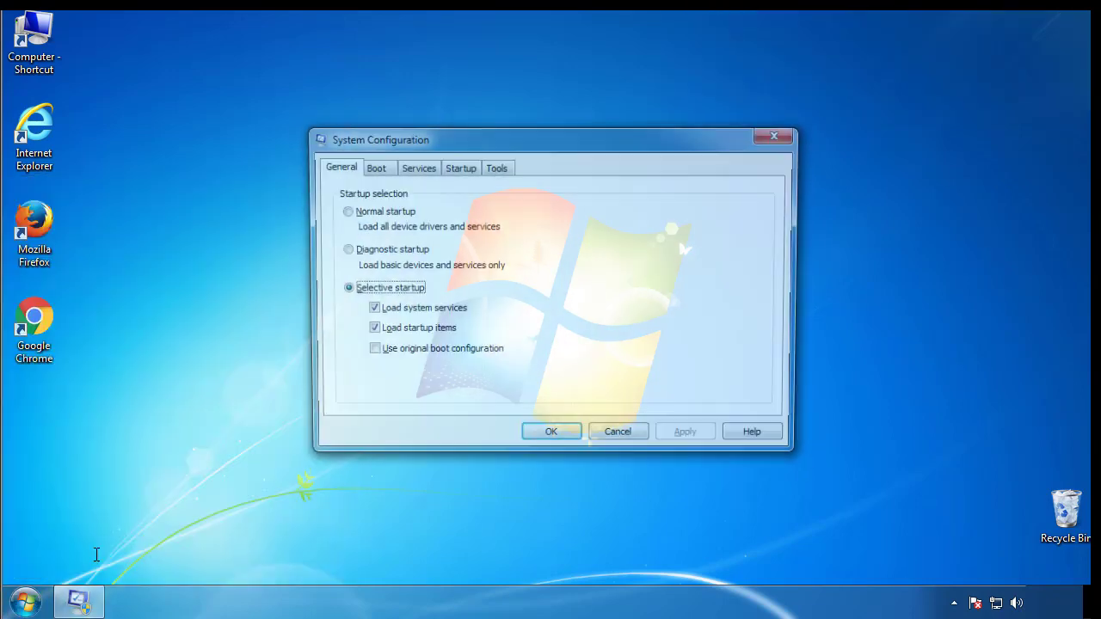
click(371, 167)
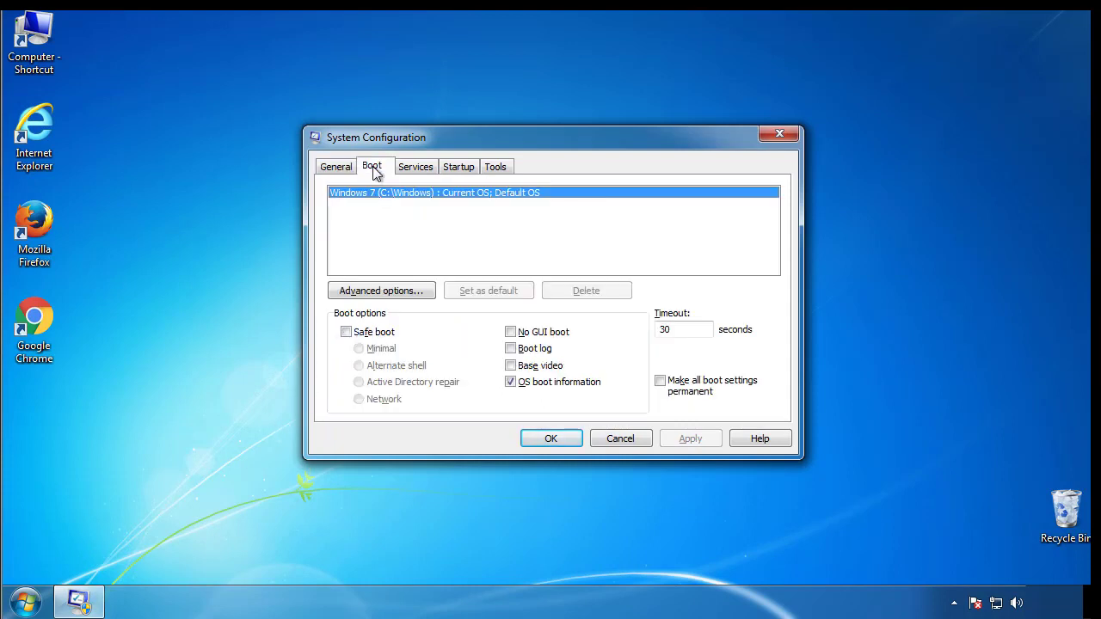
click(346, 331)
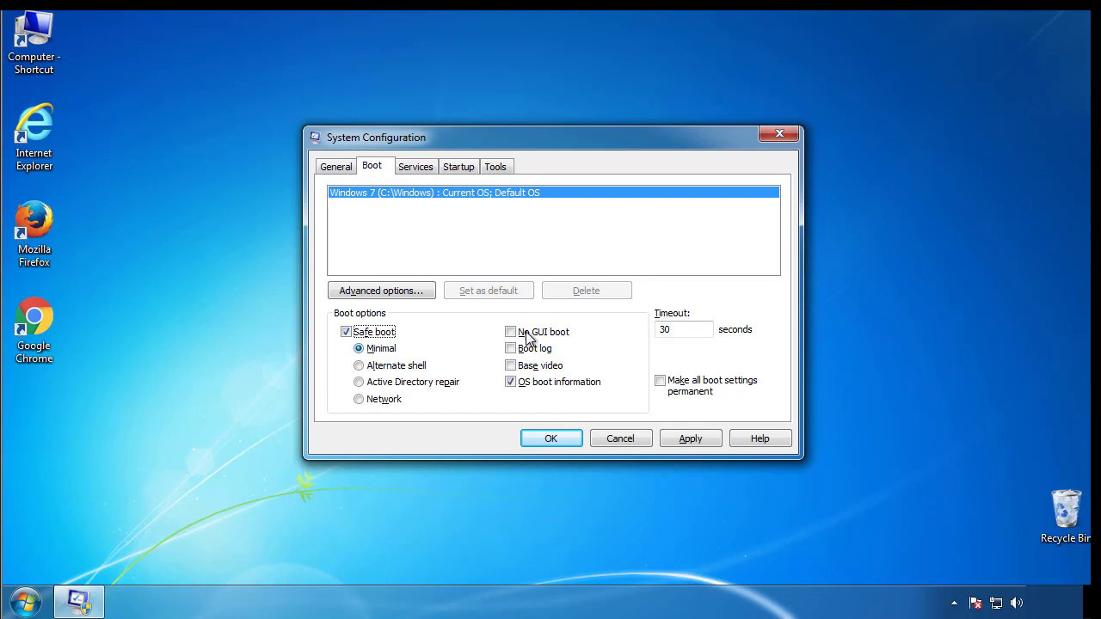
click(558, 439)
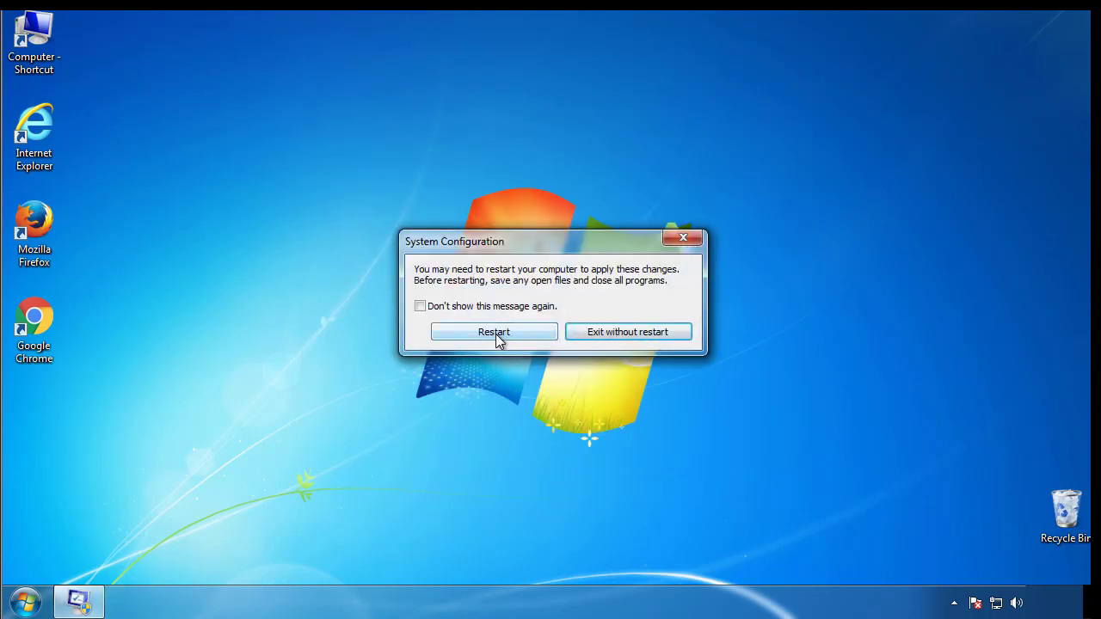
click(495, 333)
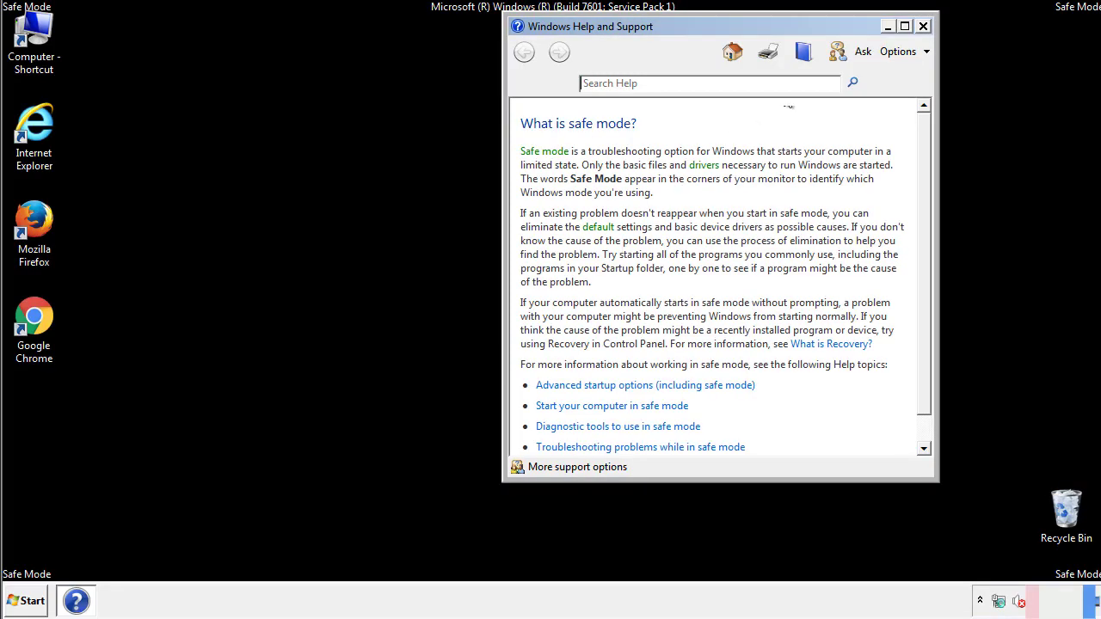
click(922, 26)
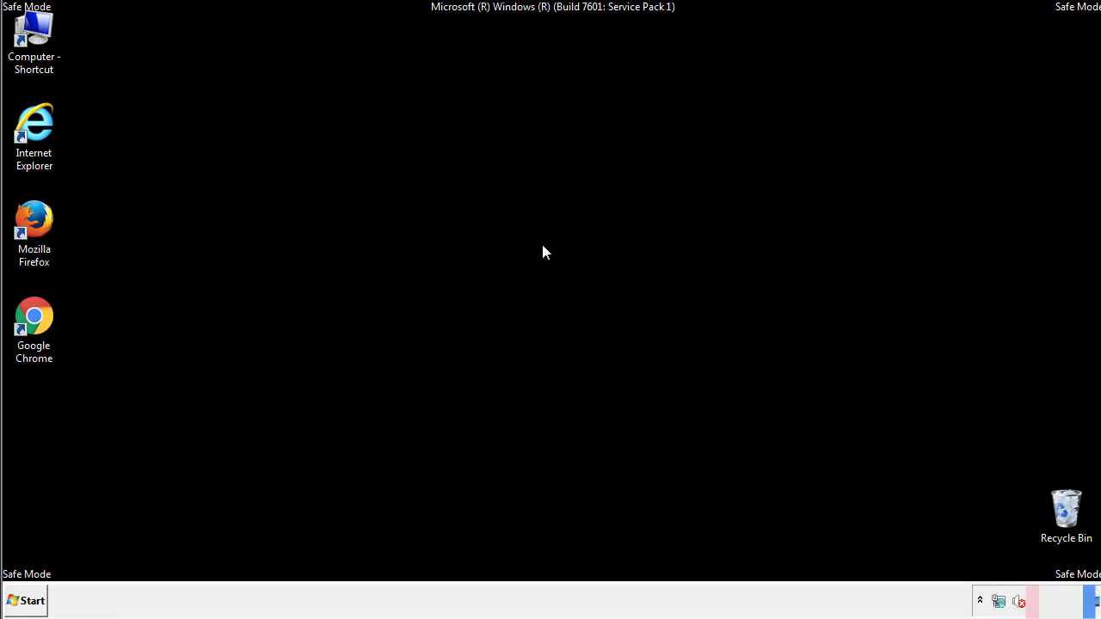
Check in Folder Options that hidden files, folders, and drives are set to be shown
click(32, 600)
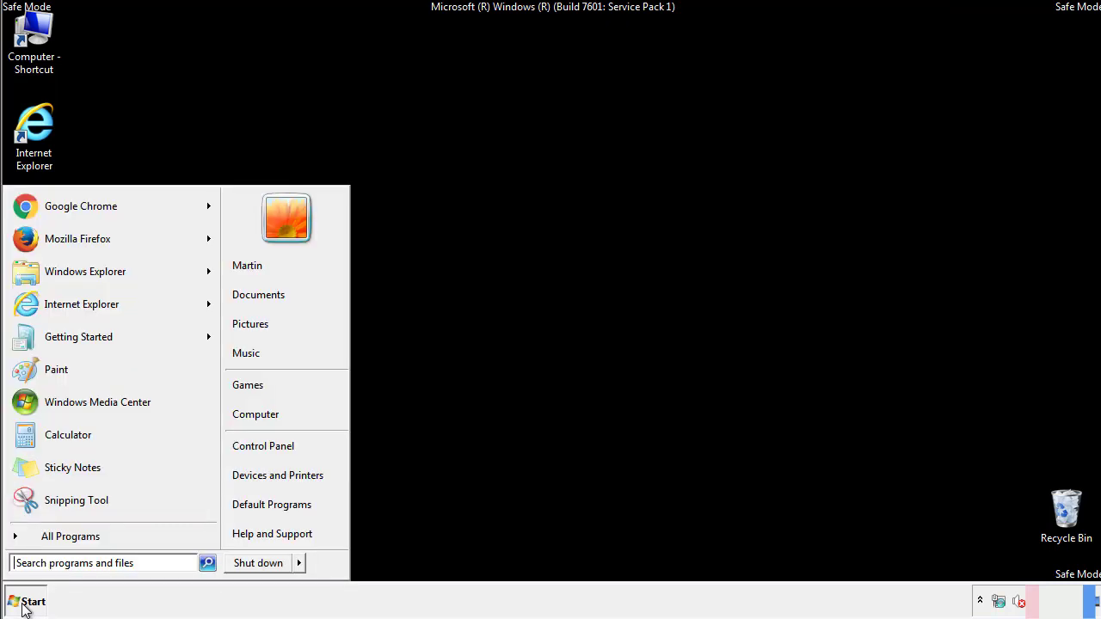
click(275, 443)
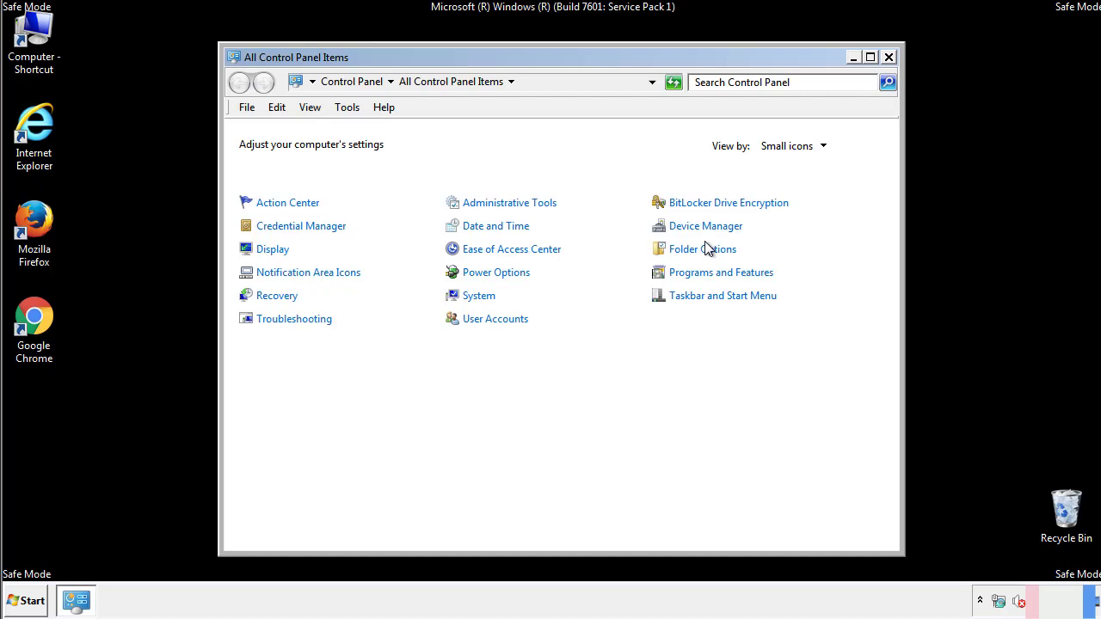
click(703, 249)
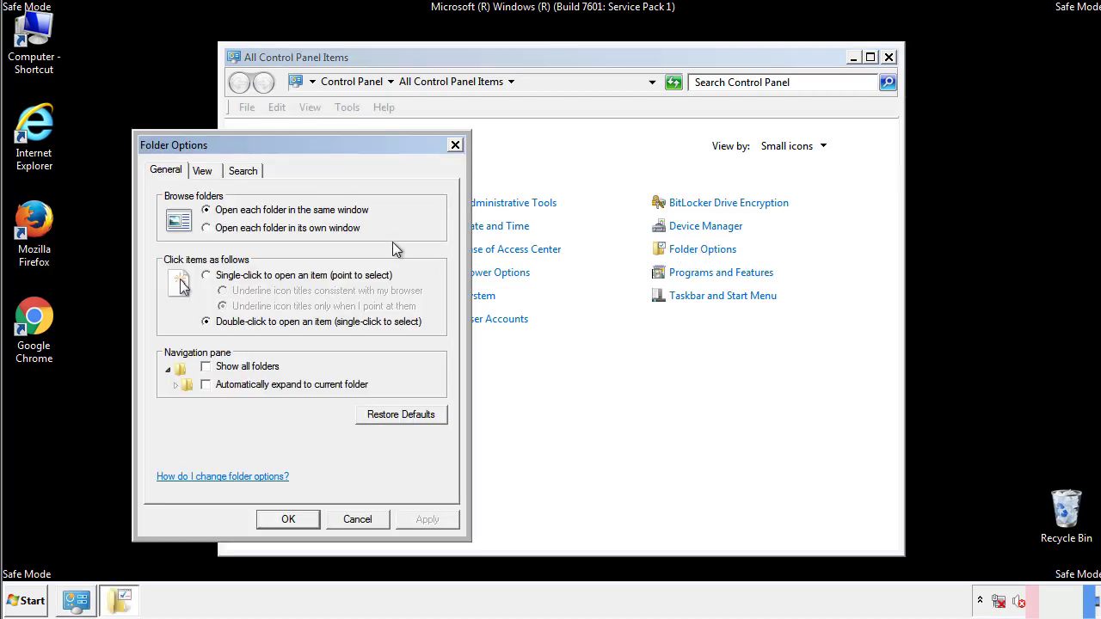
click(203, 171)
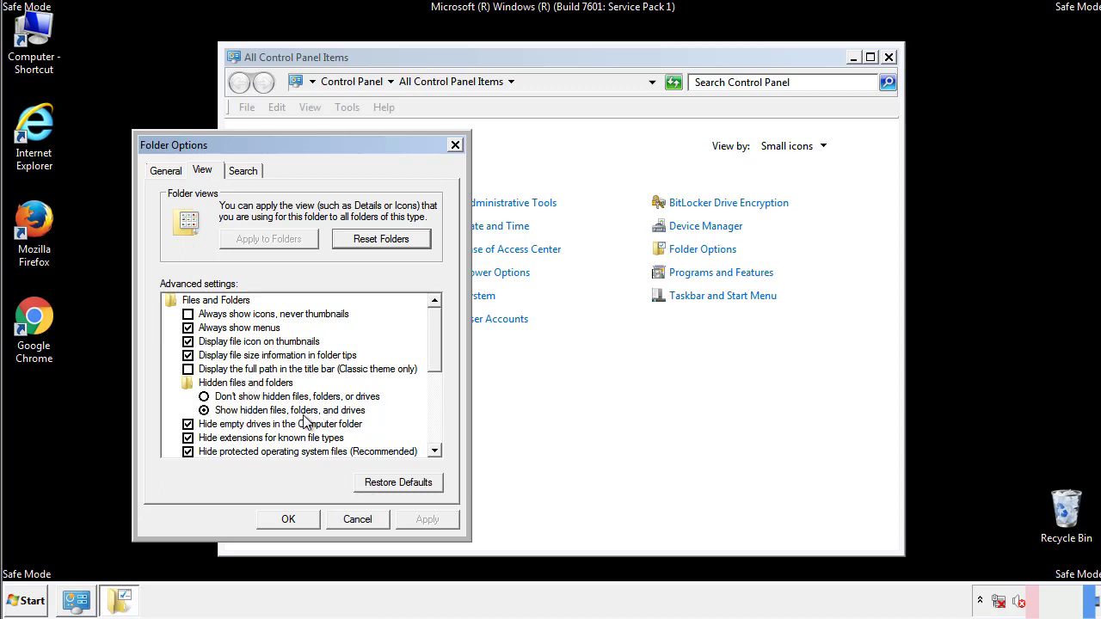
click(296, 516)
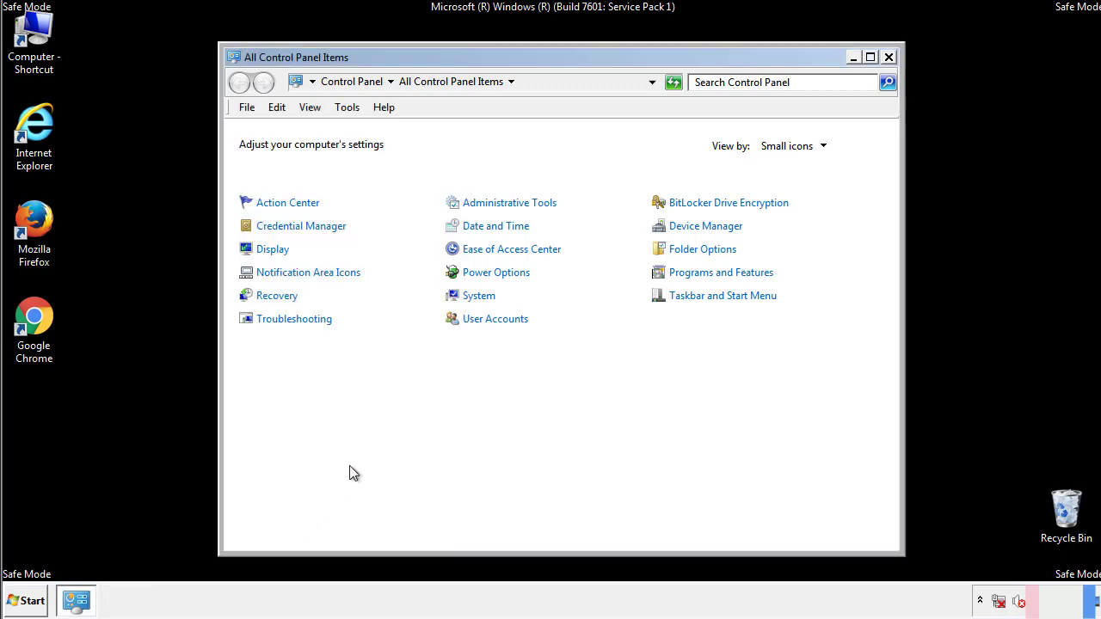
click(888, 57)
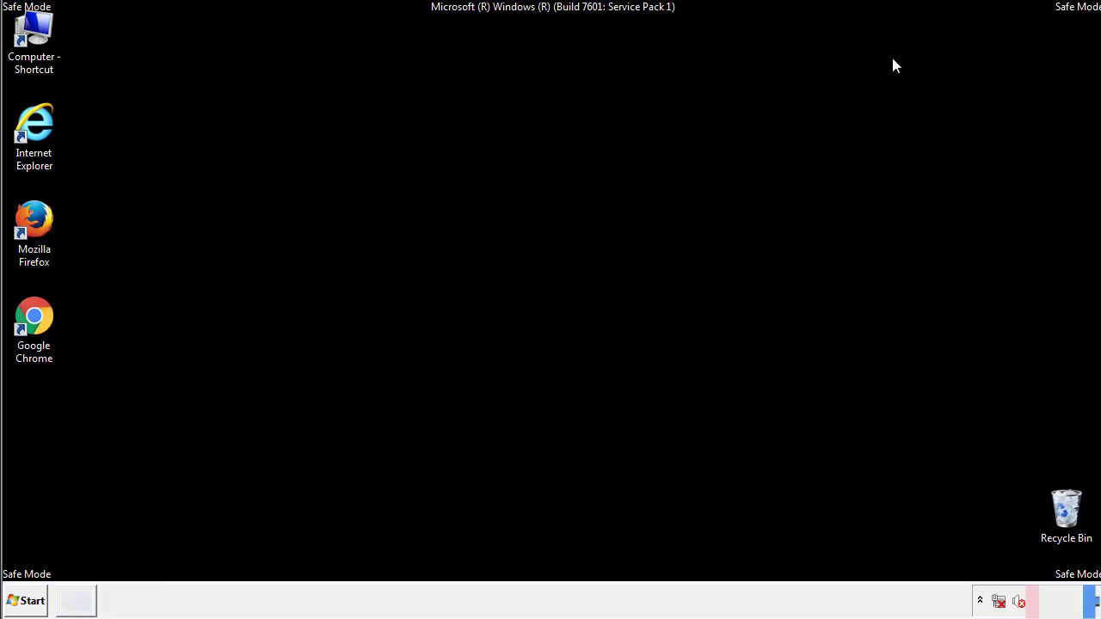
Browse to the folder C:\Windows\System32\drivers\etc
double_click(44, 30)
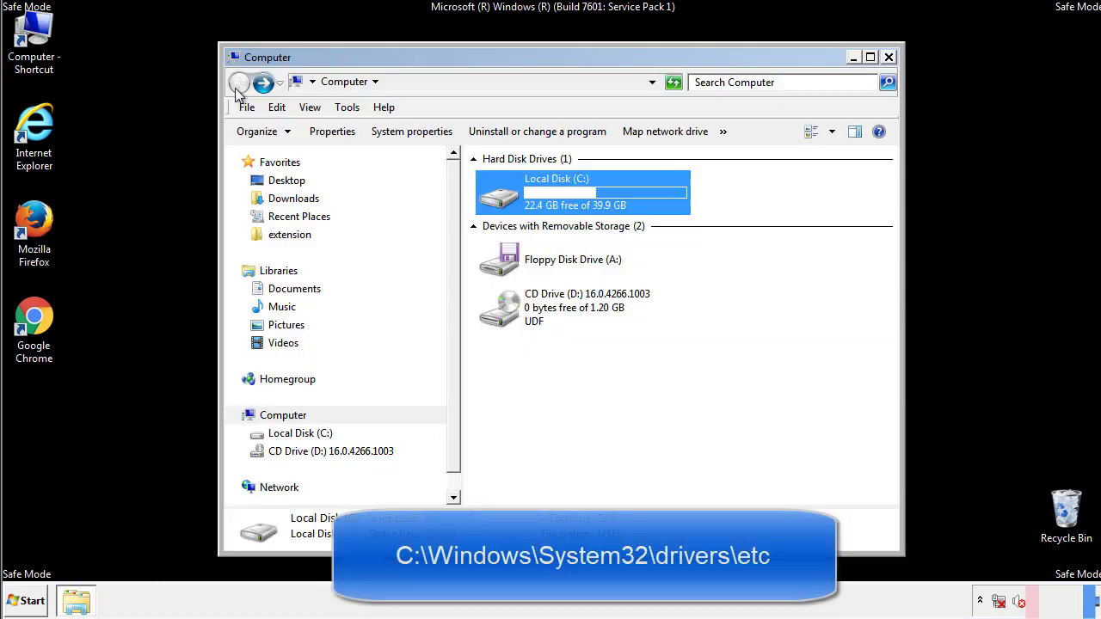
double_click(497, 194)
click(503, 316)
double_click(503, 316)
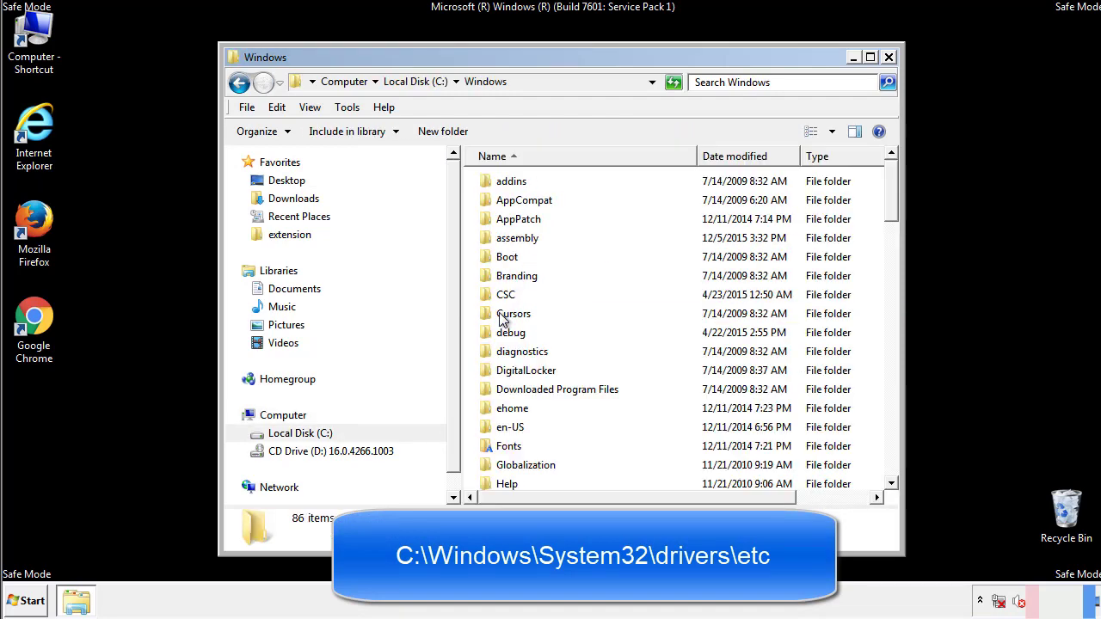
scroll(505, 387, down, 2)
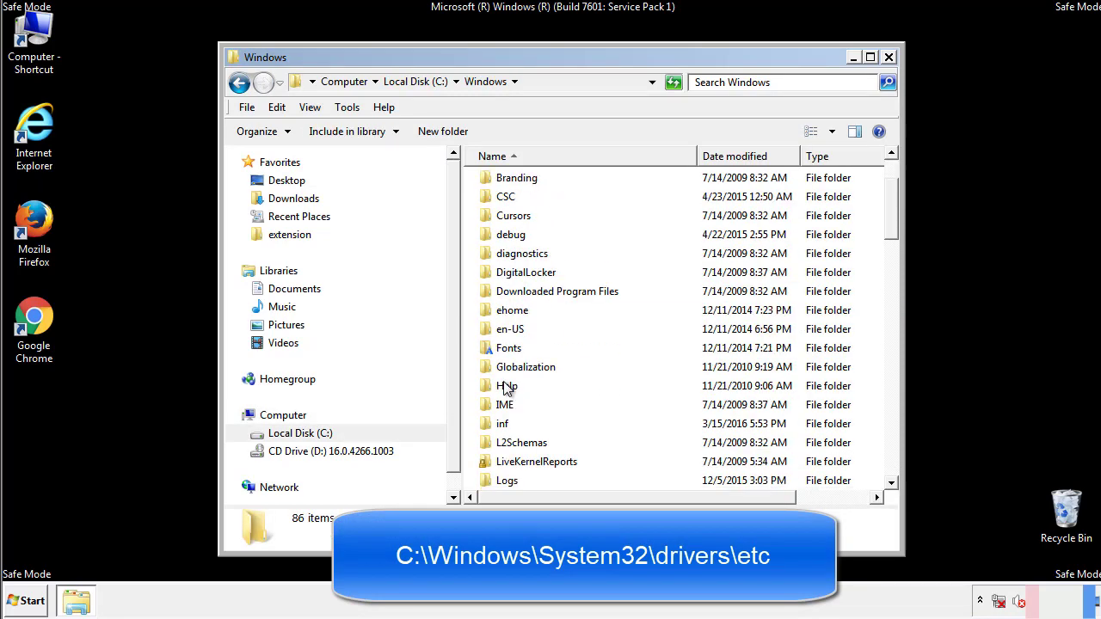
scroll(507, 390, down, 7)
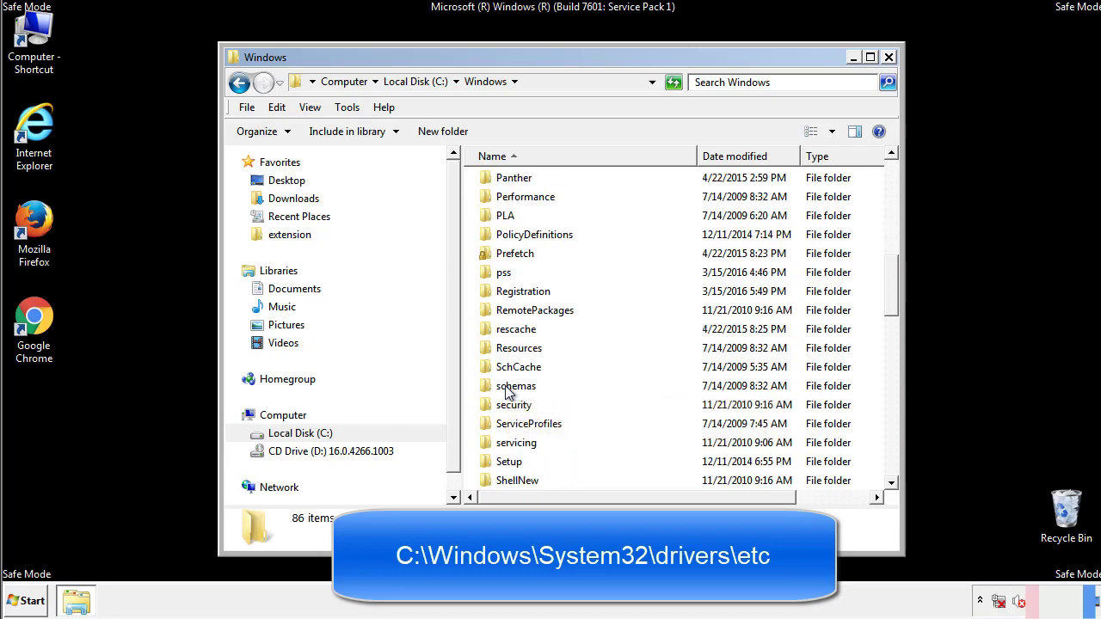
scroll(507, 389, down, 2)
double_click(520, 442)
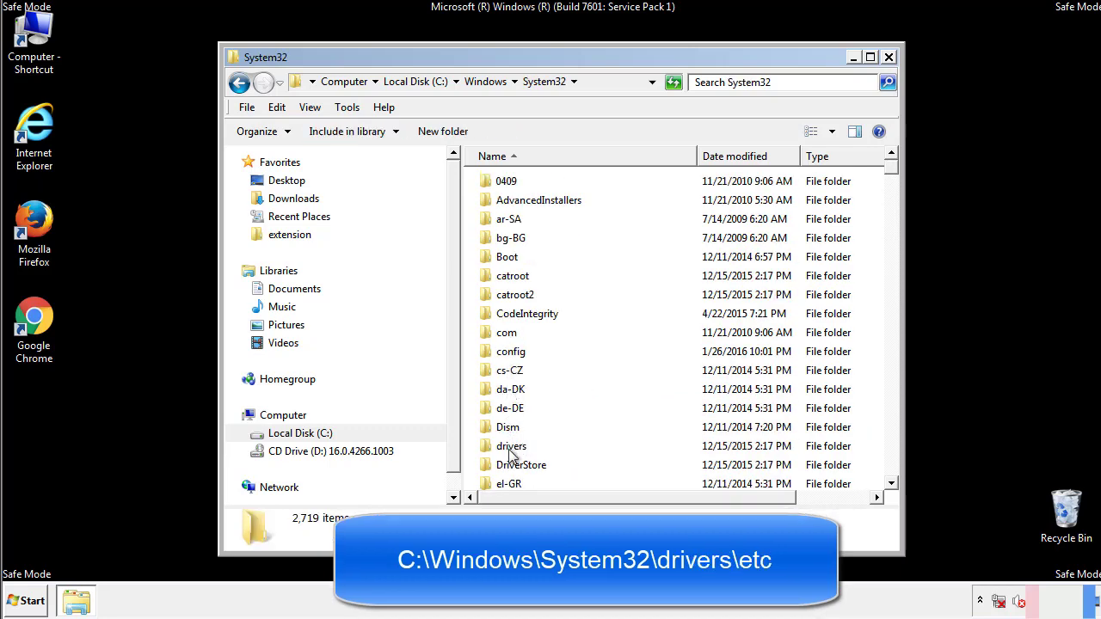
double_click(513, 447)
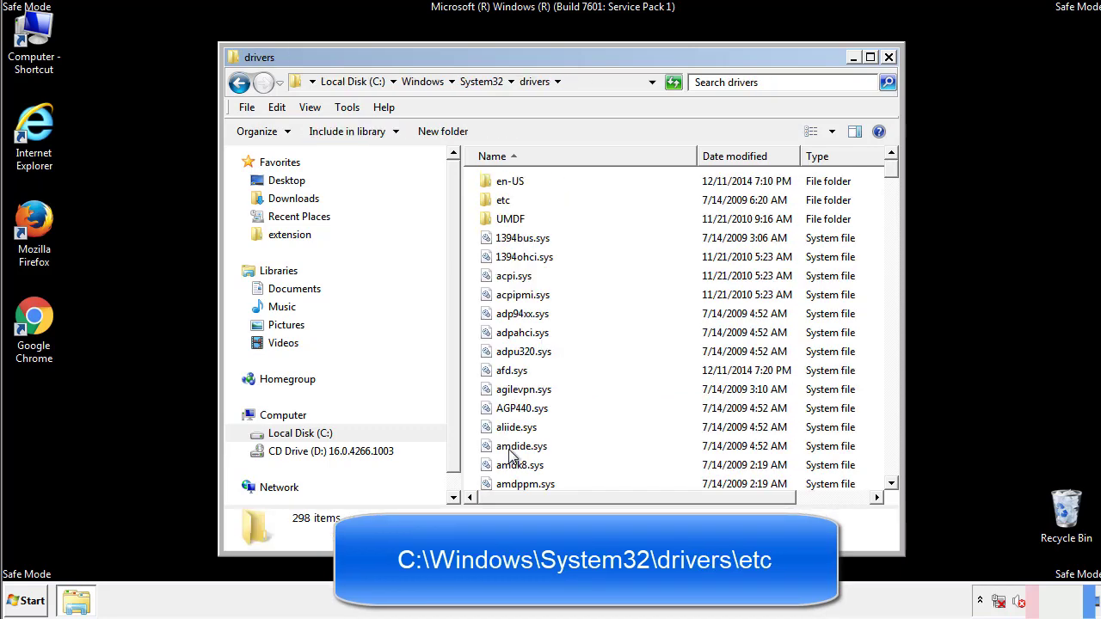
double_click(495, 203)
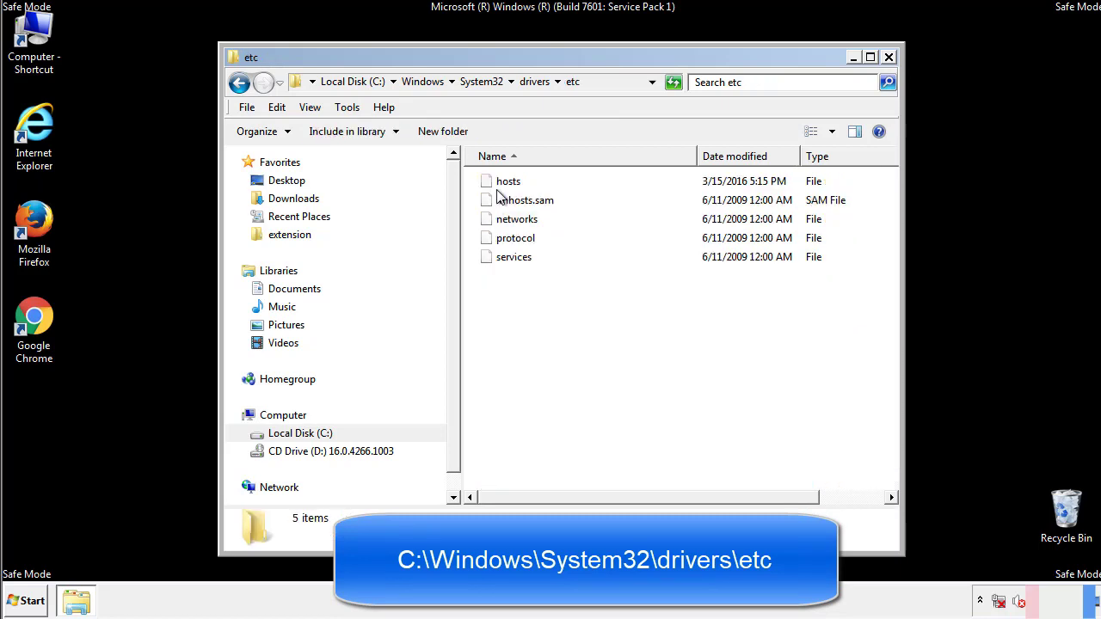
Open the hosts file with Notepad and bring its whole window into view
double_click(498, 183)
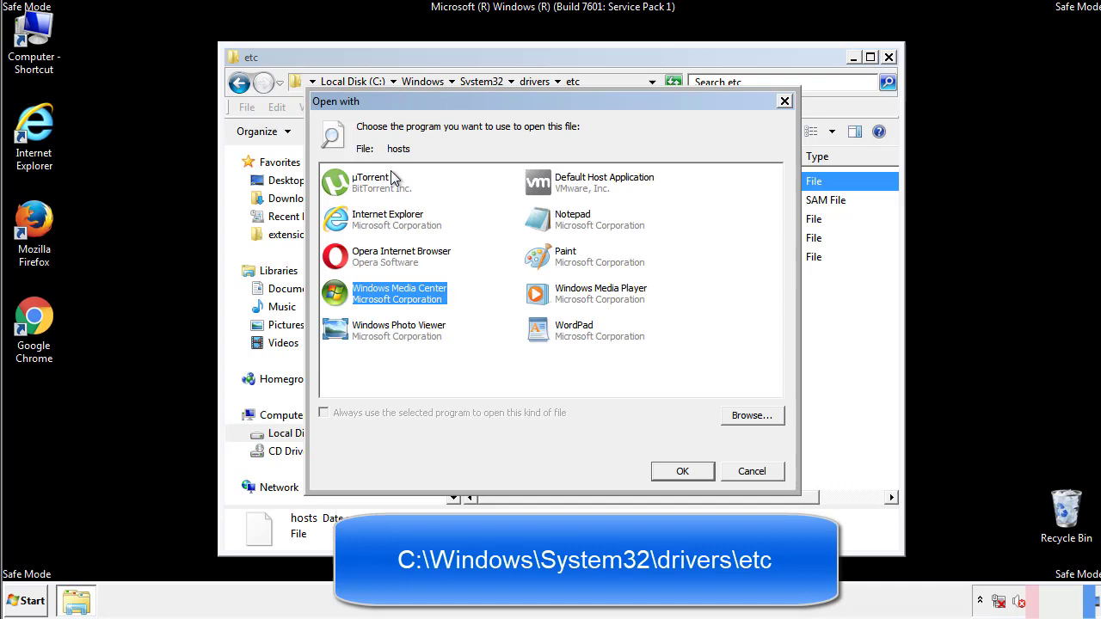
click(557, 225)
click(681, 471)
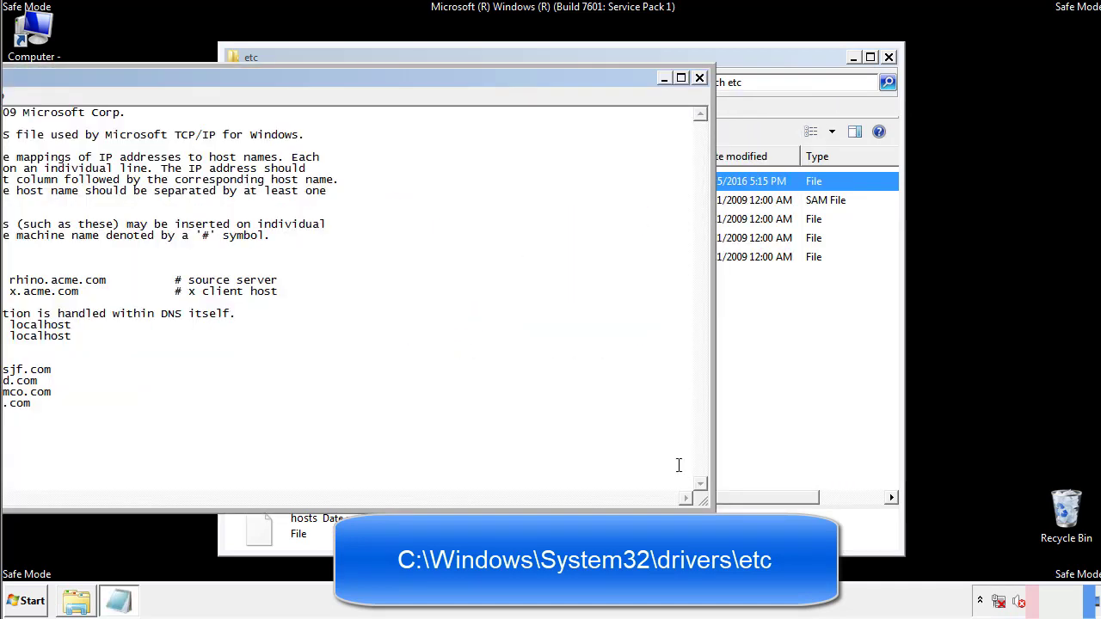
drag(450, 79, 700, 95)
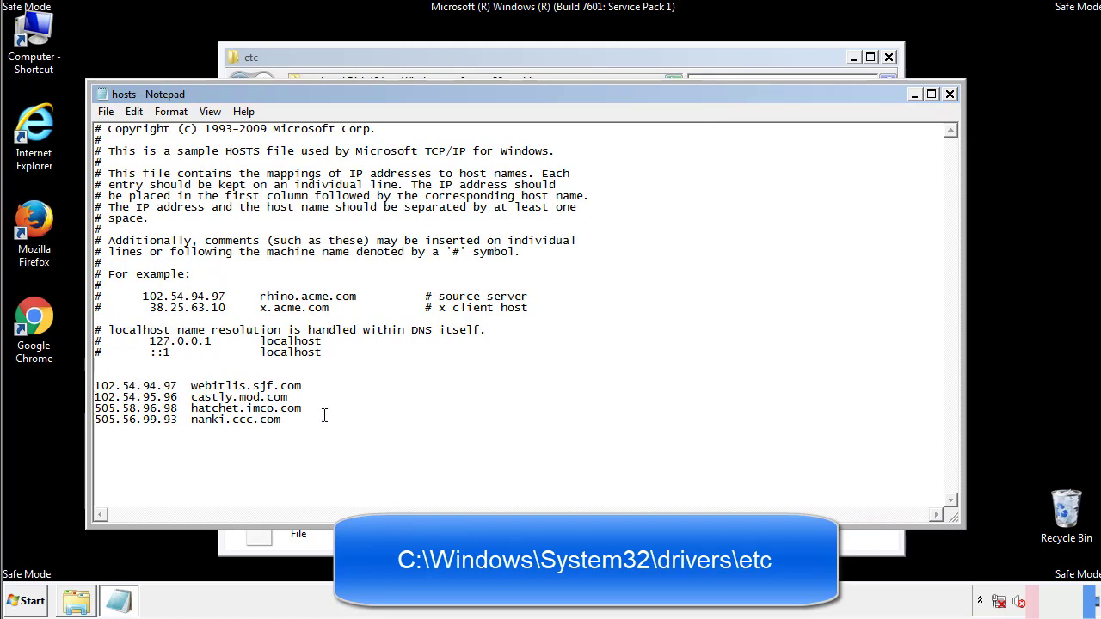
Delete the four suspicious host entries below the localhost lines, save the hosts file, and close the etc folder
drag(307, 420, 95, 386)
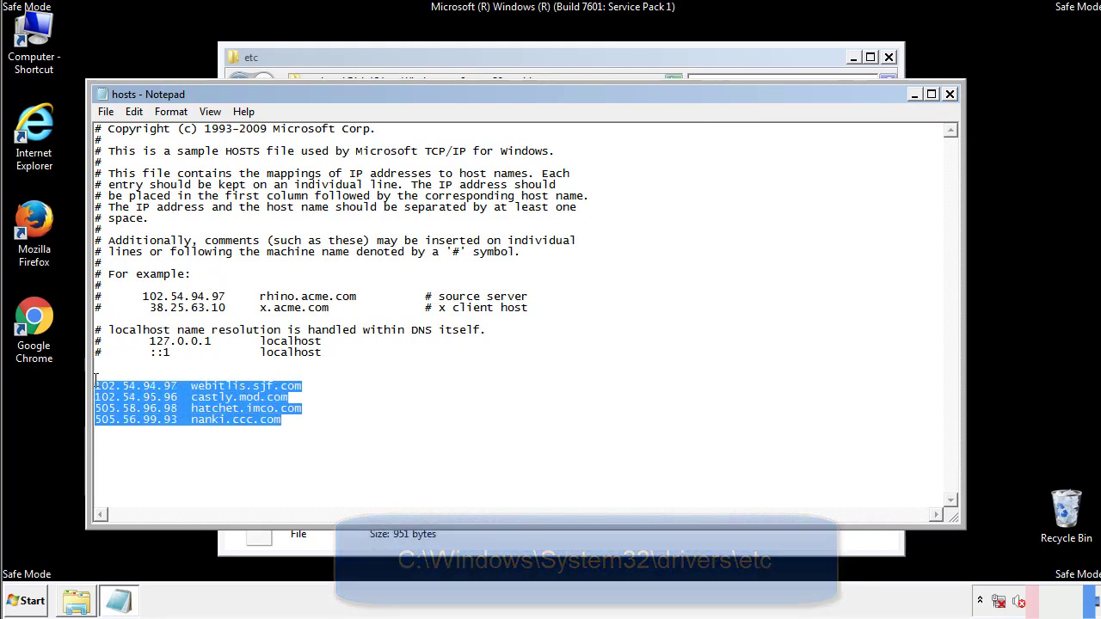
key(Delete)
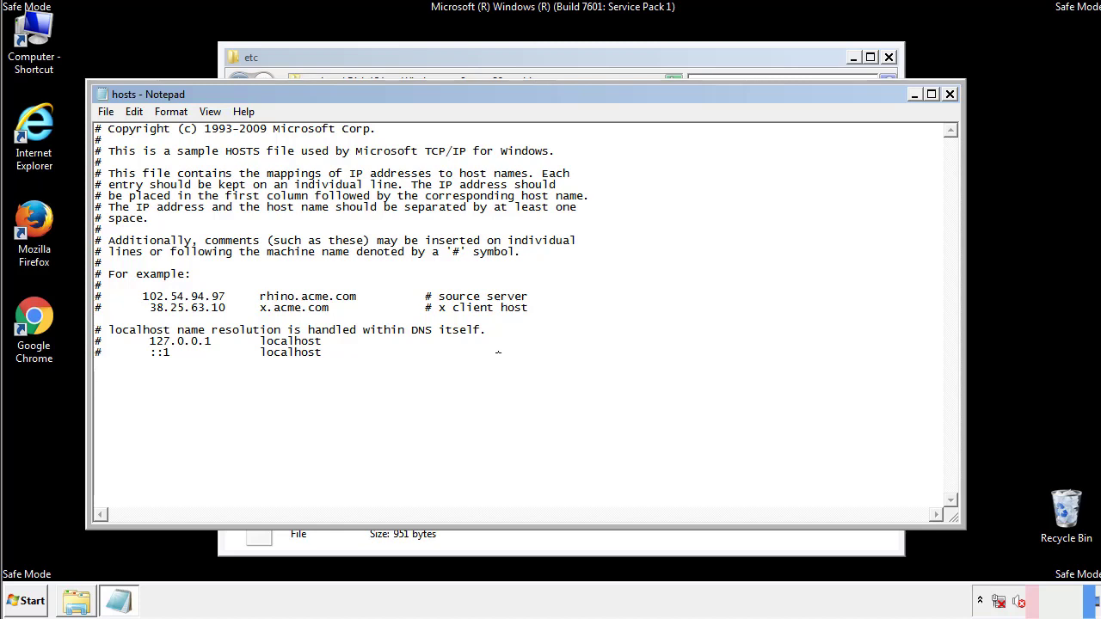
click(949, 95)
click(486, 314)
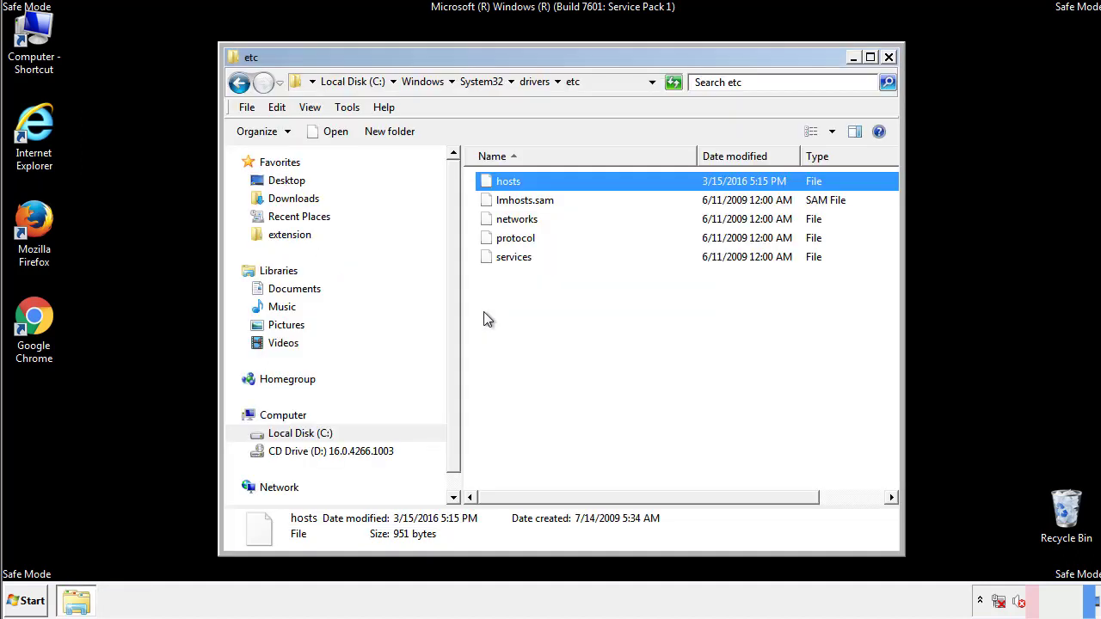
click(484, 313)
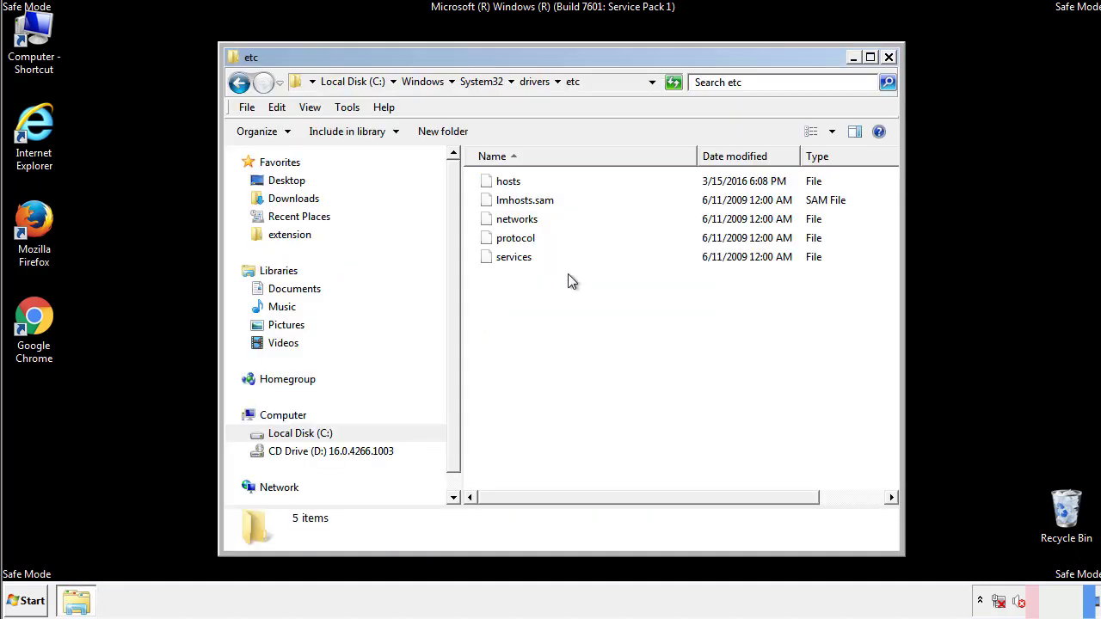
click(888, 58)
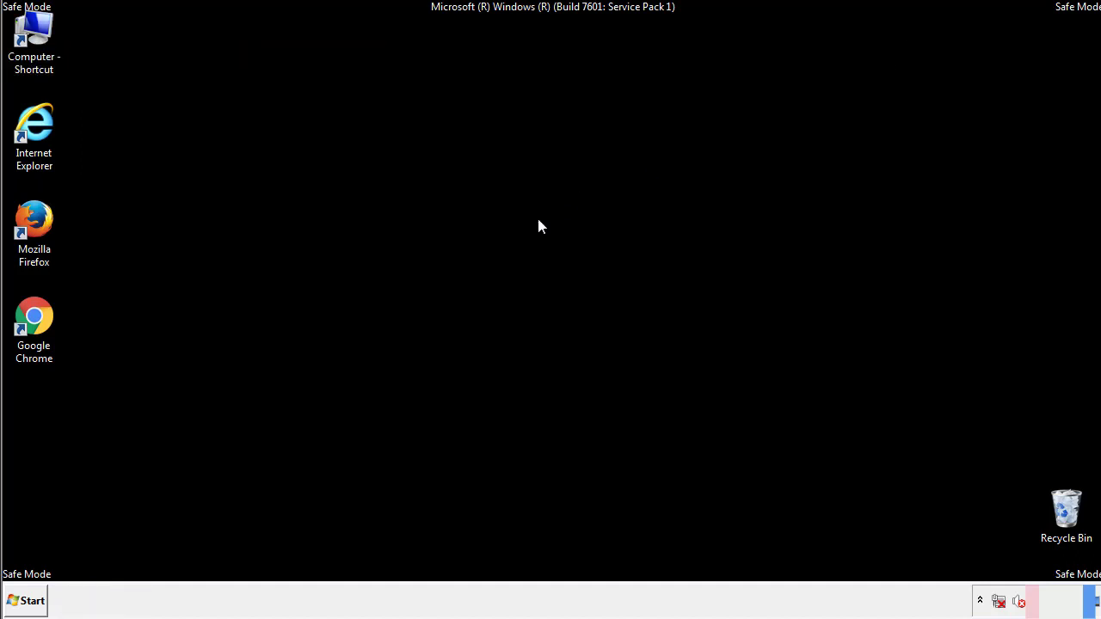
Open the current user's Startup programs folder in a file window
click(26, 601)
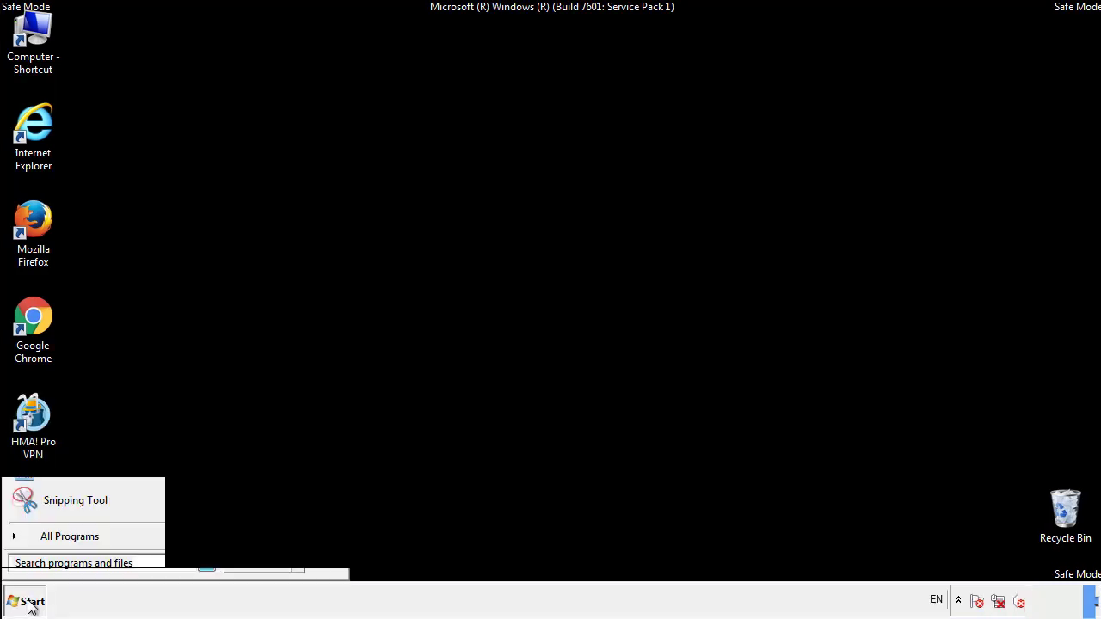
click(49, 543)
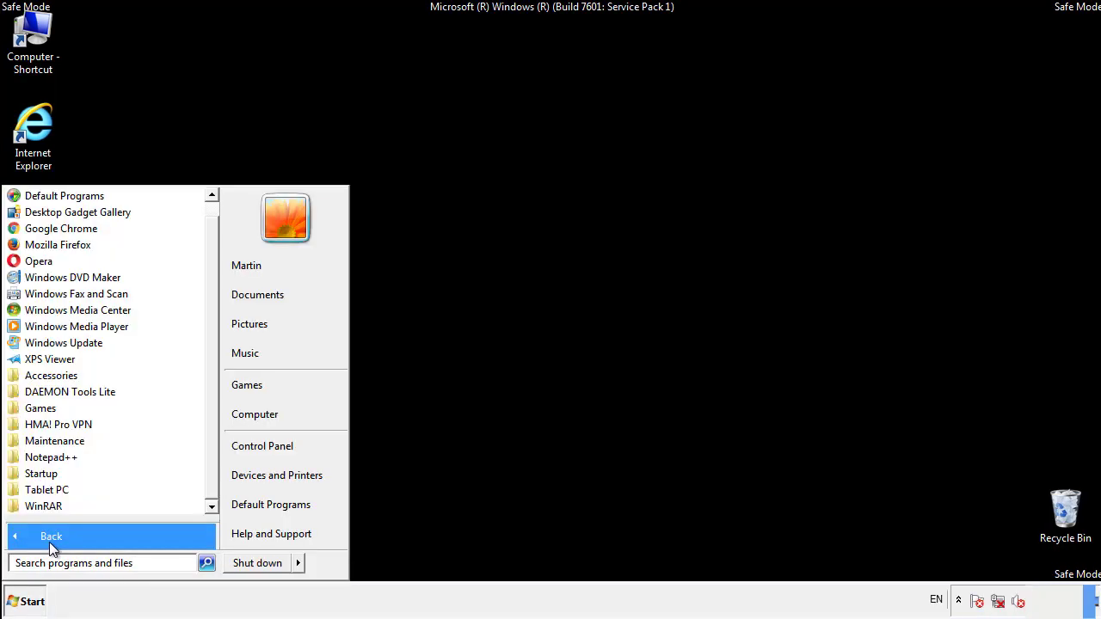
right_click(43, 471)
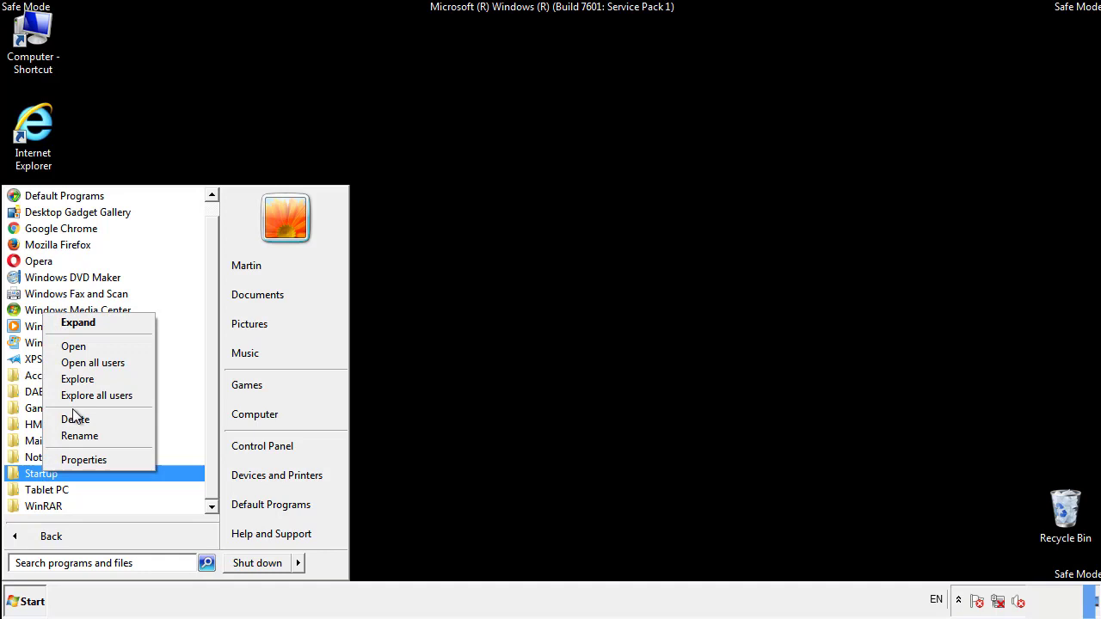
click(83, 345)
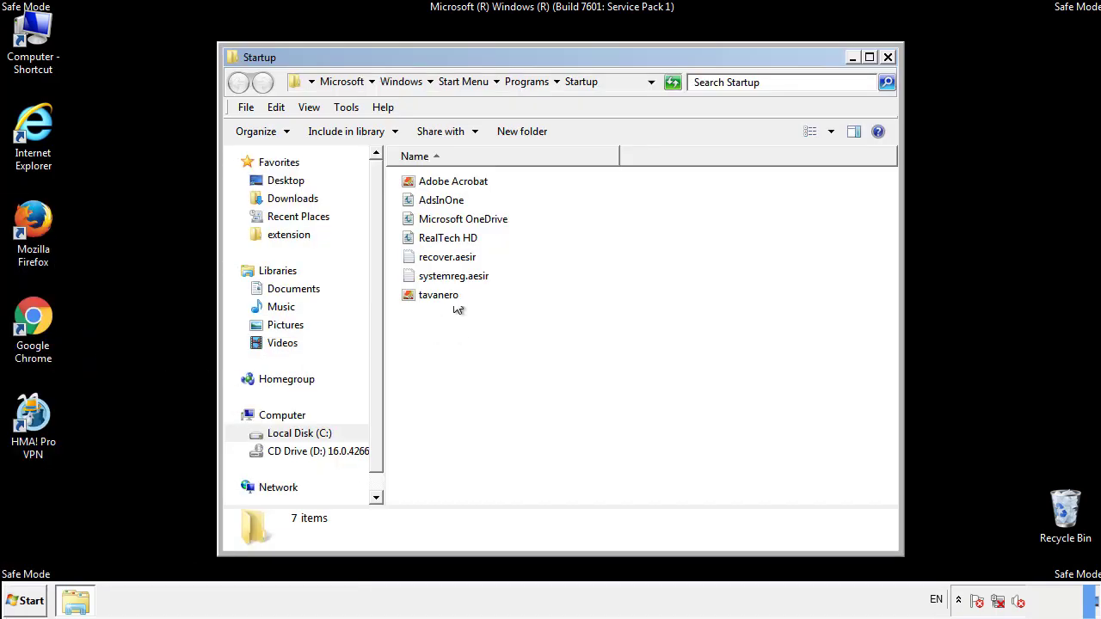
Delete the suspicious files AdsInOne, recover.aesir, systemreg.aesir and tavanero from the Startup folder, and close the folder
click(451, 201)
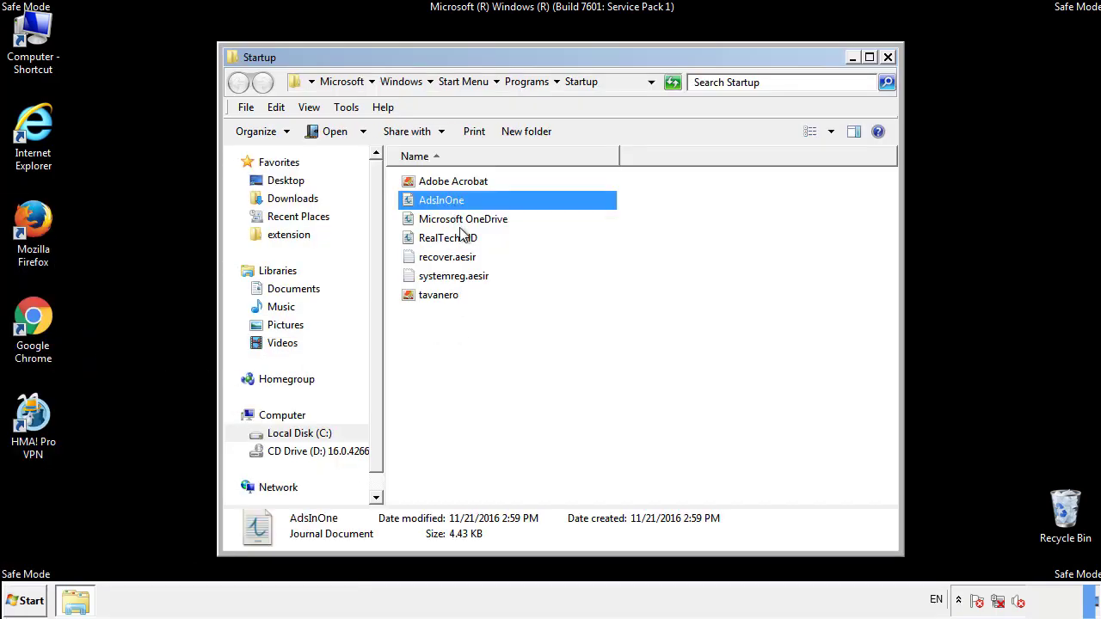
ctrl+click(447, 258)
ctrl+click(457, 275)
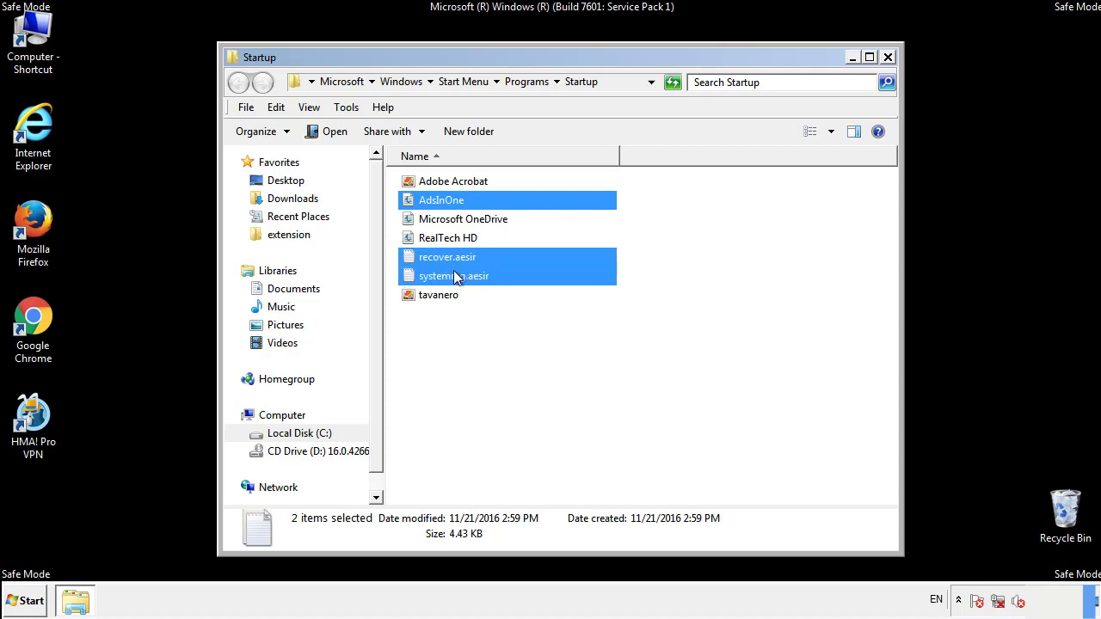
ctrl+click(440, 294)
right_click(435, 295)
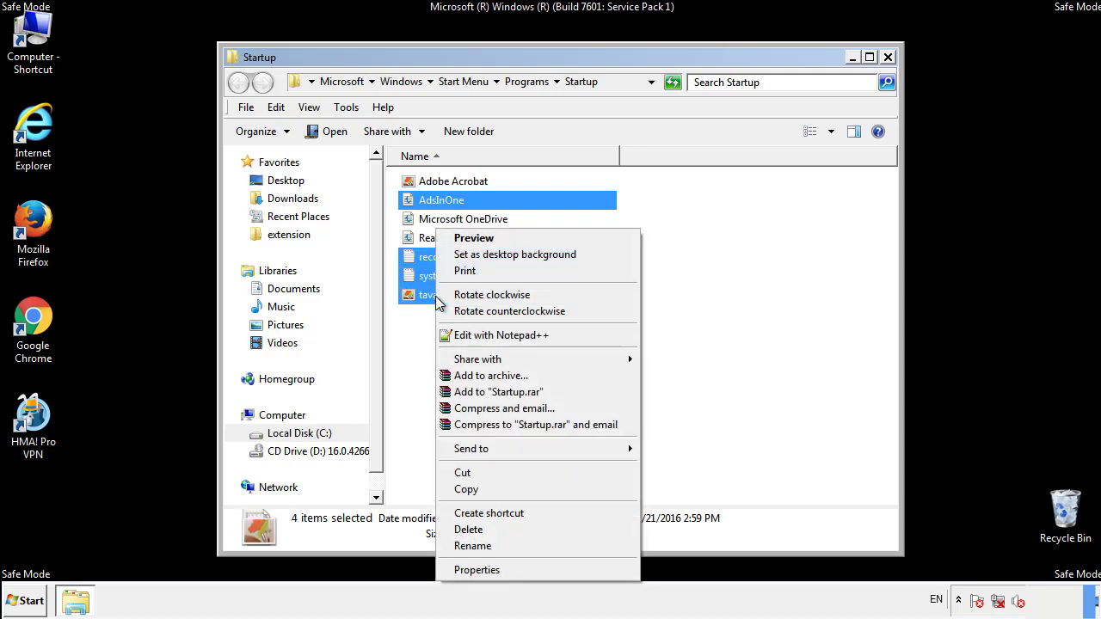
click(468, 529)
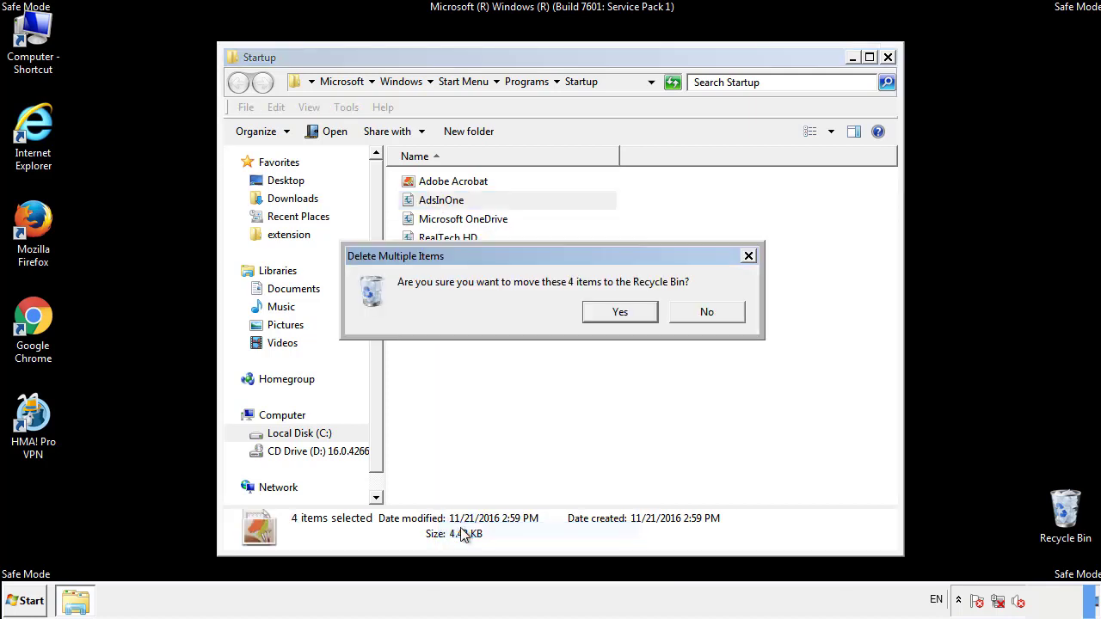
click(612, 313)
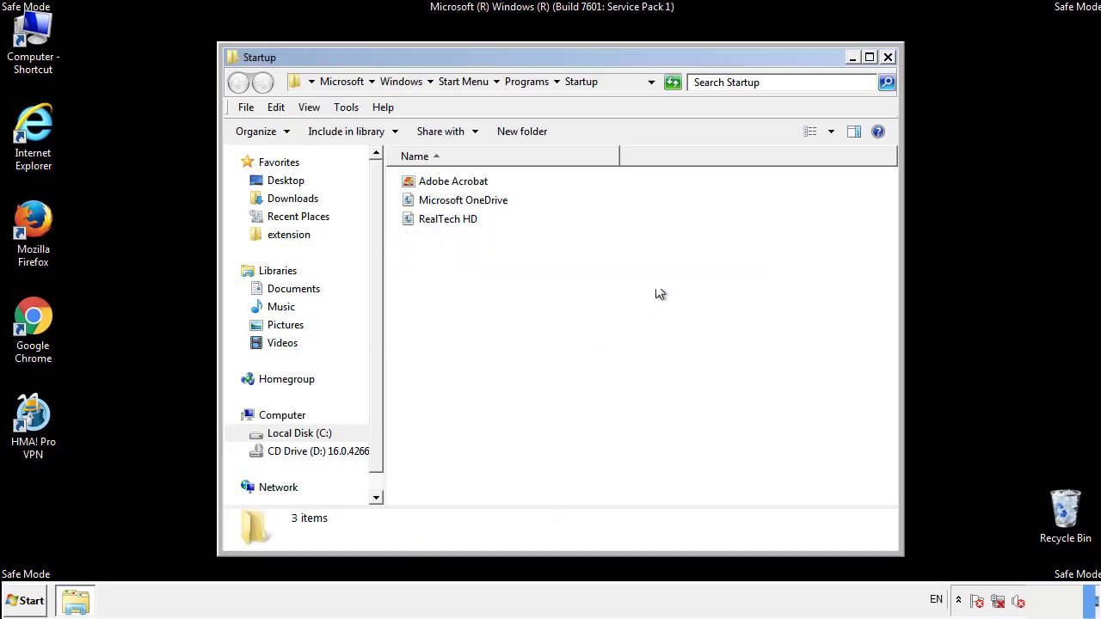
click(890, 61)
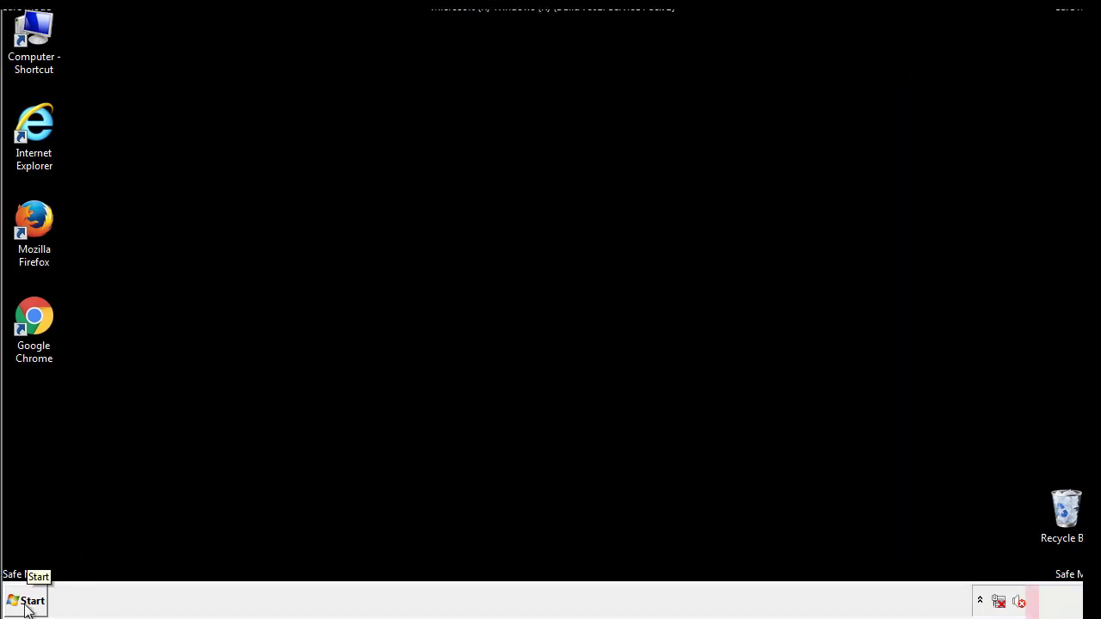
Open the Registry Editor by searching for regedit
click(27, 605)
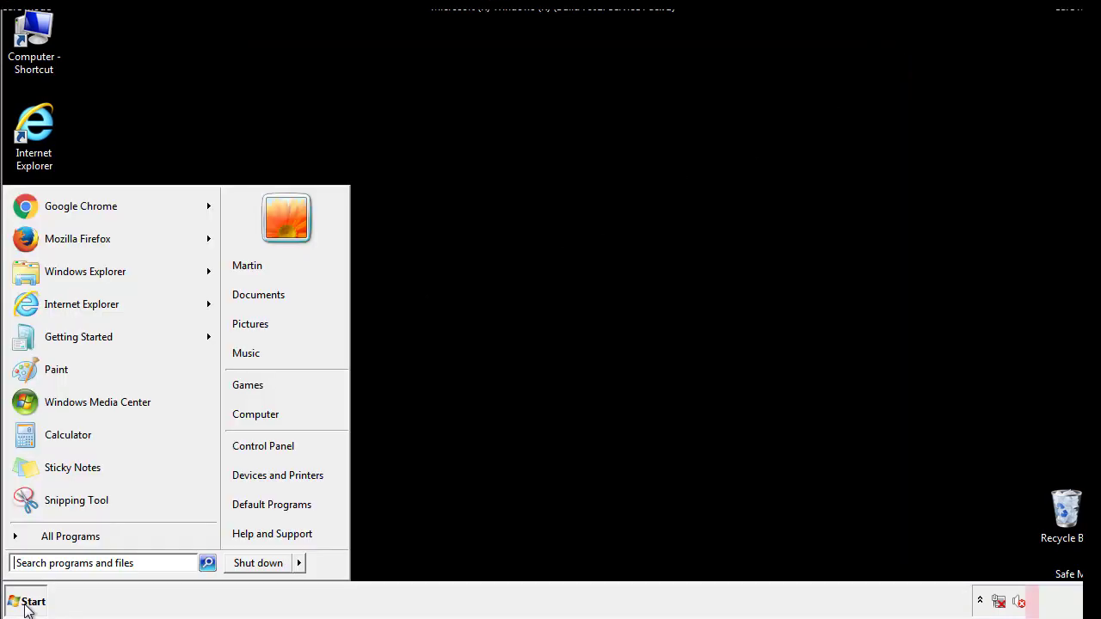
click(77, 566)
text(reged)
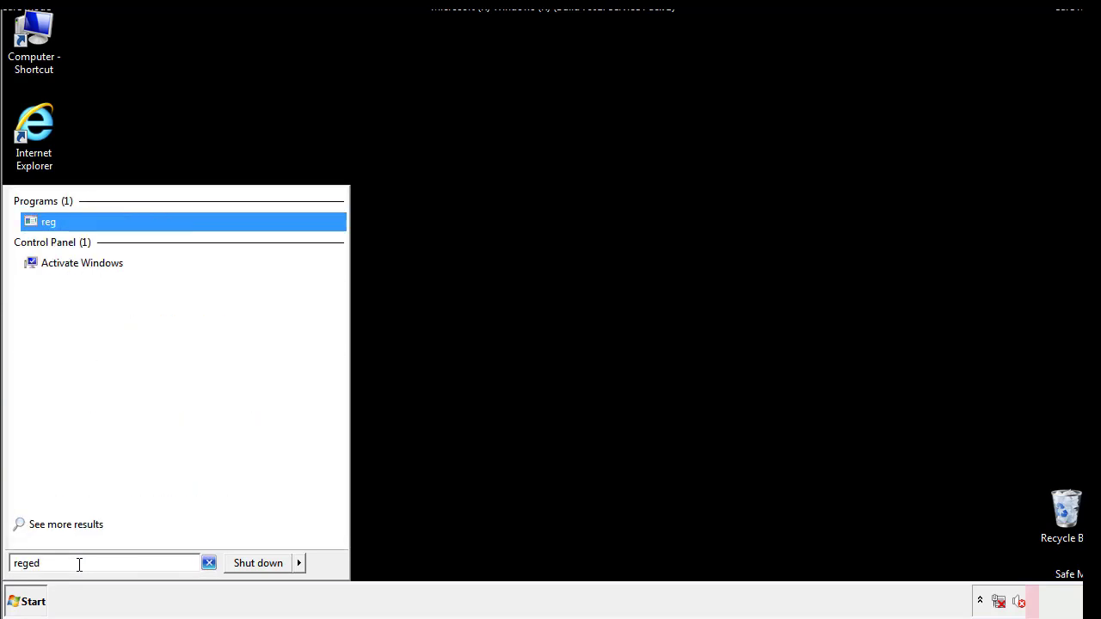
text(it)
key(Return)
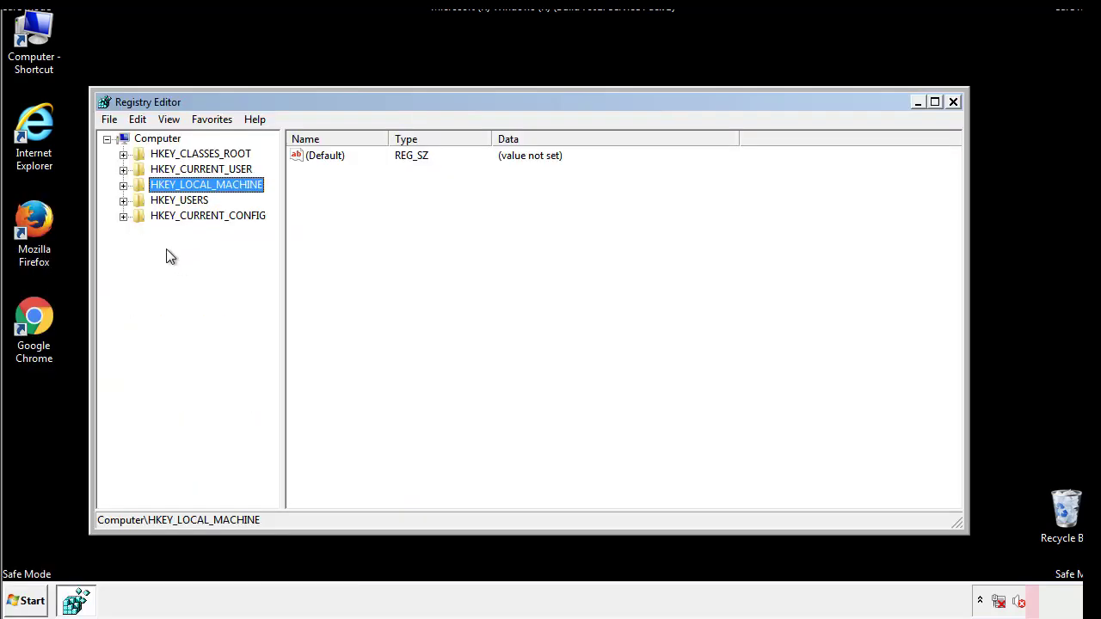
Open the registry key HKEY_LOCAL_MACHINE\SOFTWARE\Microsoft\Windows\CurrentVersion\Run
click(123, 185)
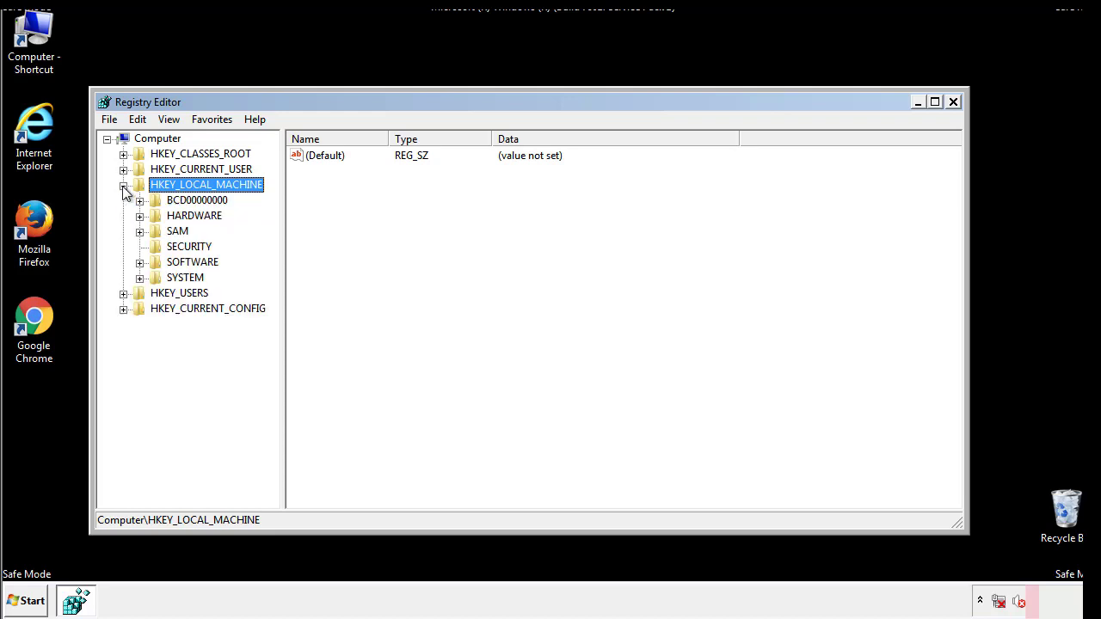
click(139, 262)
drag(271, 253, 272, 287)
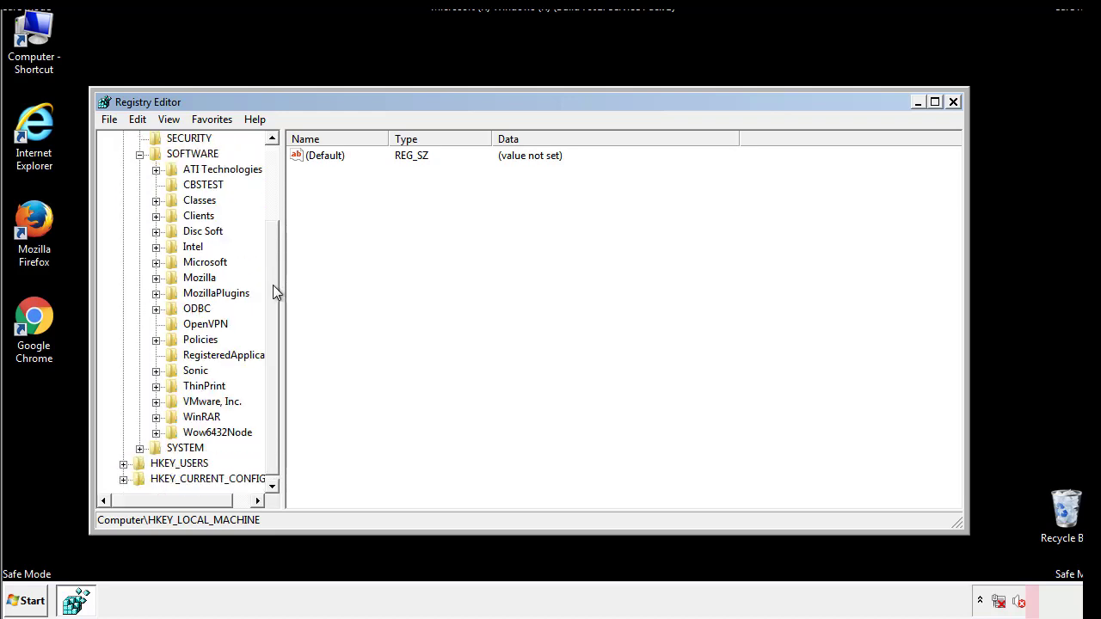
click(156, 262)
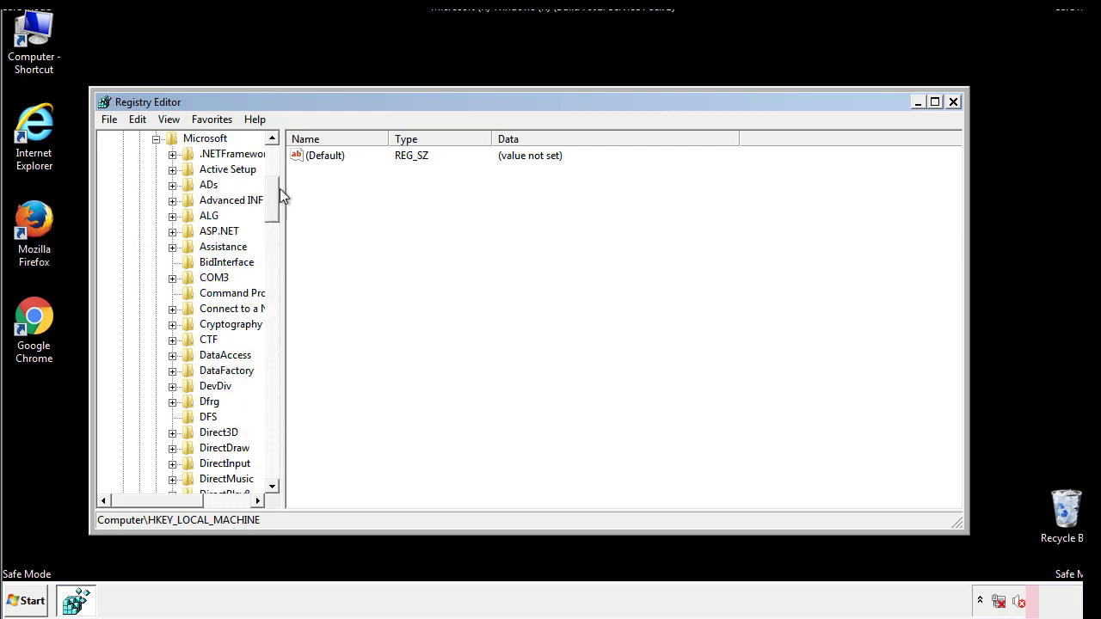
mouse_move(271, 211)
mouse_down()
mouse_move(273, 453)
mouse_move(273, 443)
mouse_up()
click(172, 263)
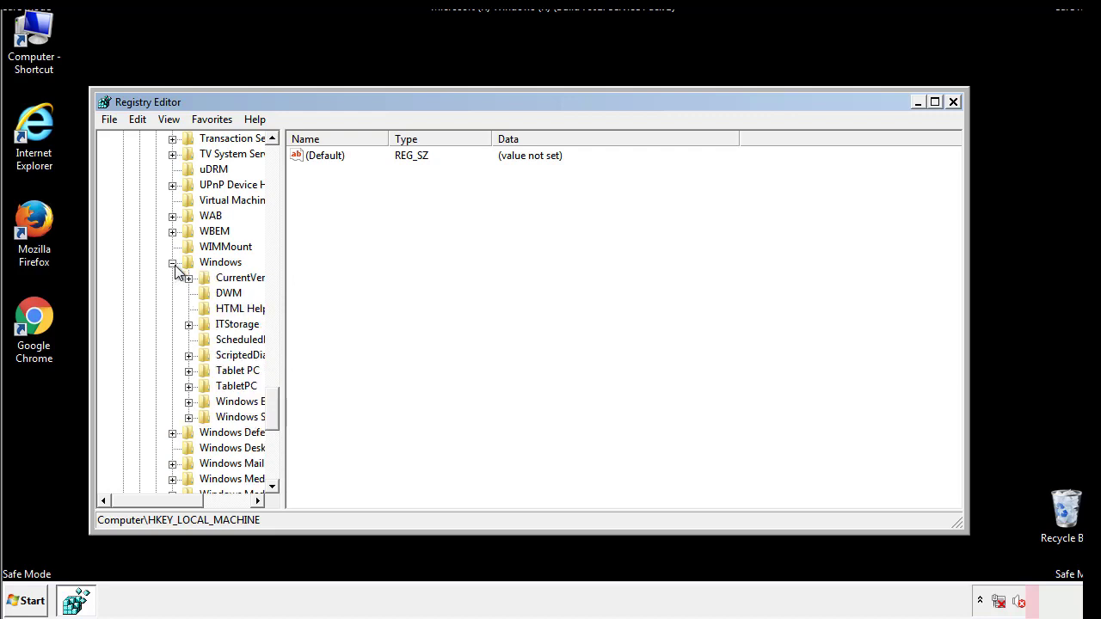
drag(150, 499, 176, 505)
click(141, 277)
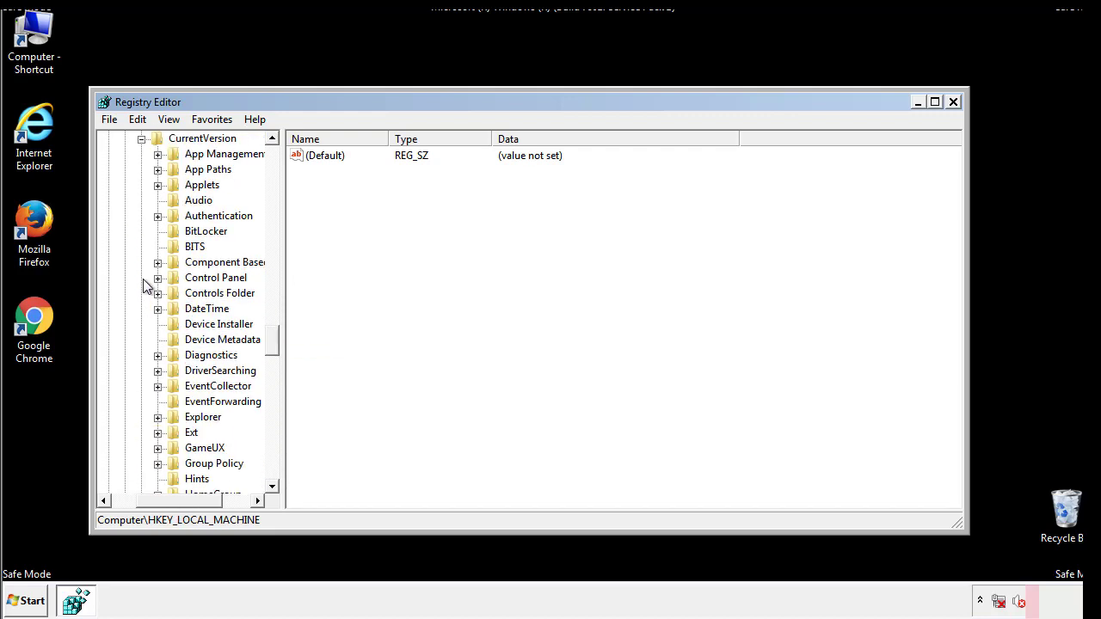
drag(274, 344, 272, 398)
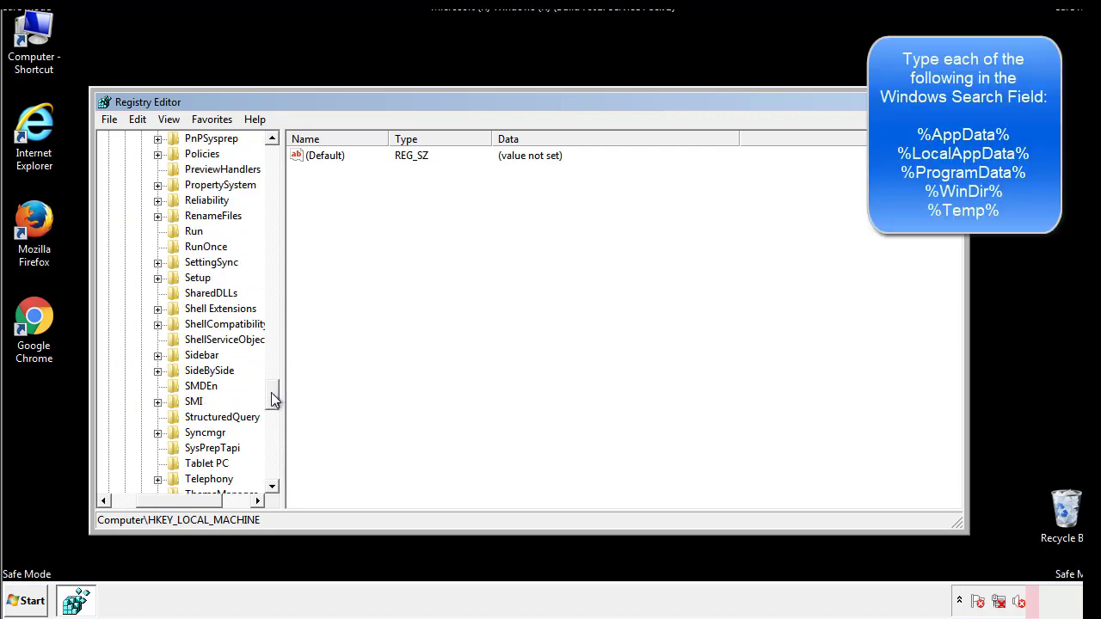
click(179, 232)
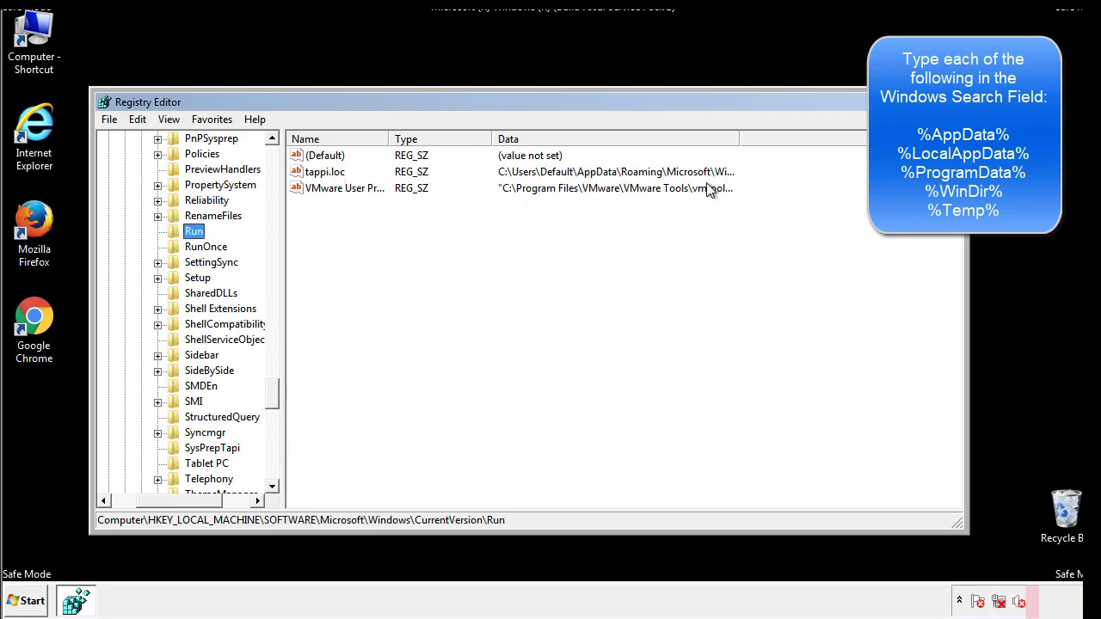
Delete the suspicious tappi.loc value from the local machine's Run key
click(325, 176)
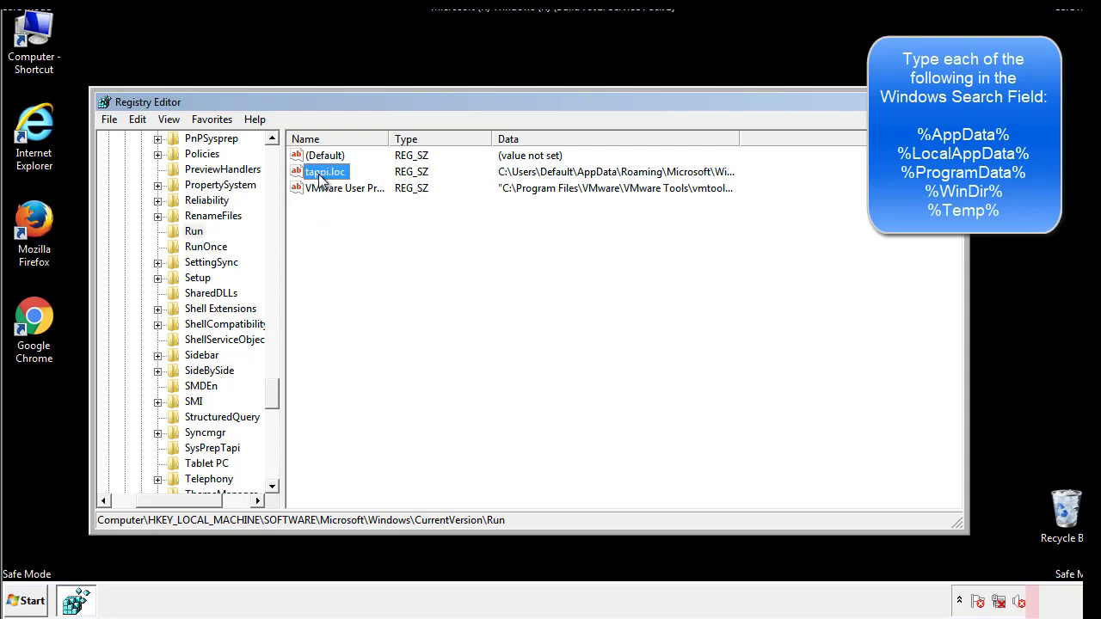
right_click(319, 175)
click(348, 224)
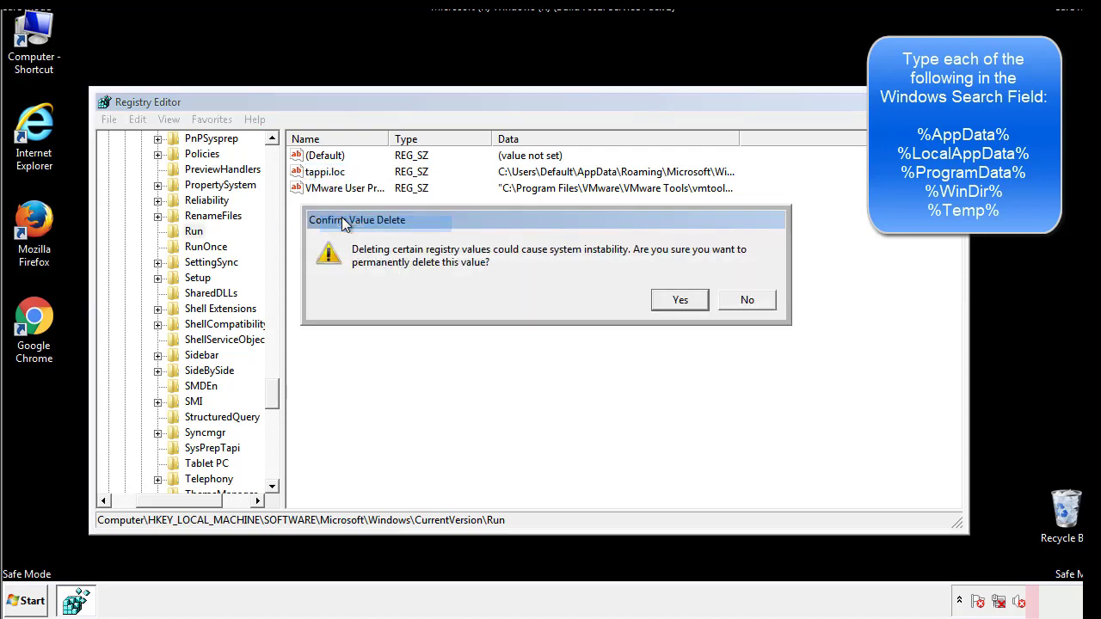
click(671, 301)
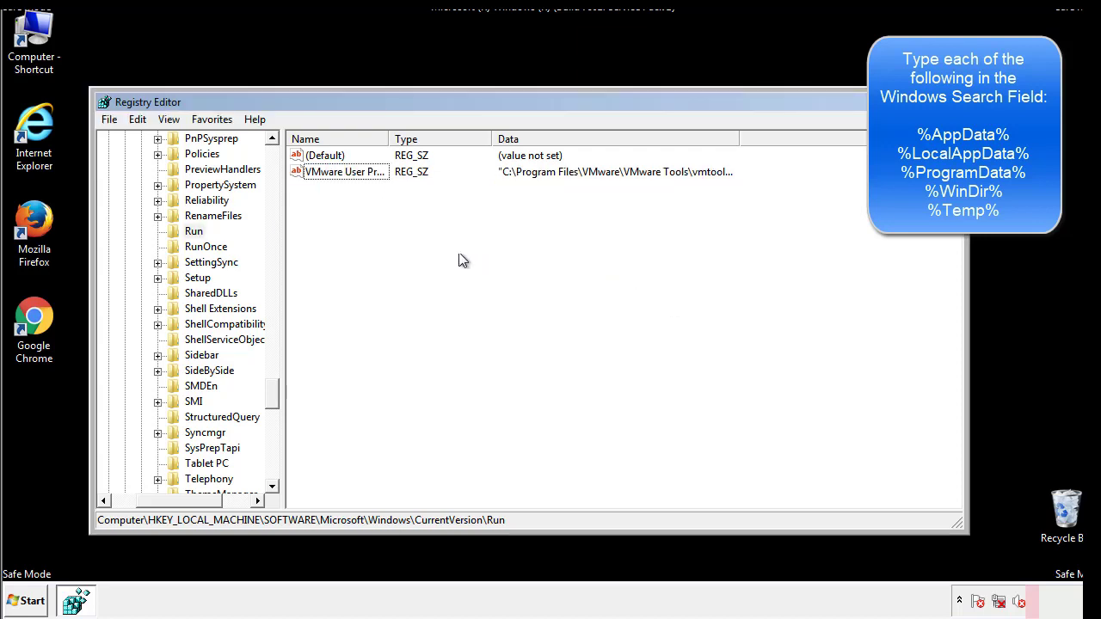
Collapse the whole HKEY_LOCAL_MACHINE branch in the registry tree
drag(271, 394, 272, 472)
drag(206, 497, 133, 510)
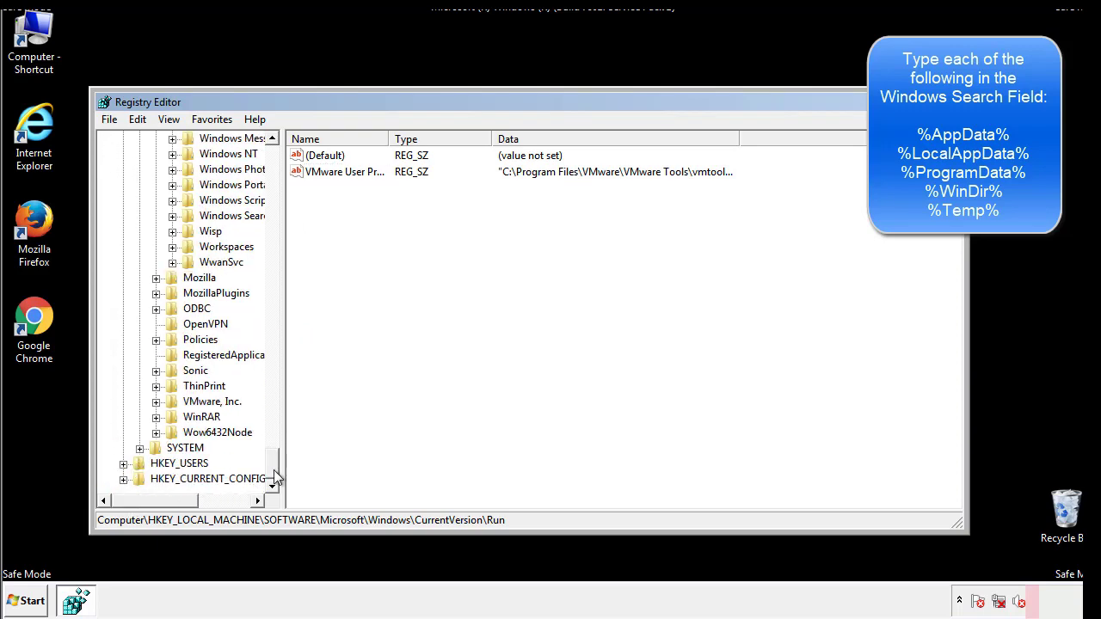
drag(274, 473, 283, 169)
click(123, 184)
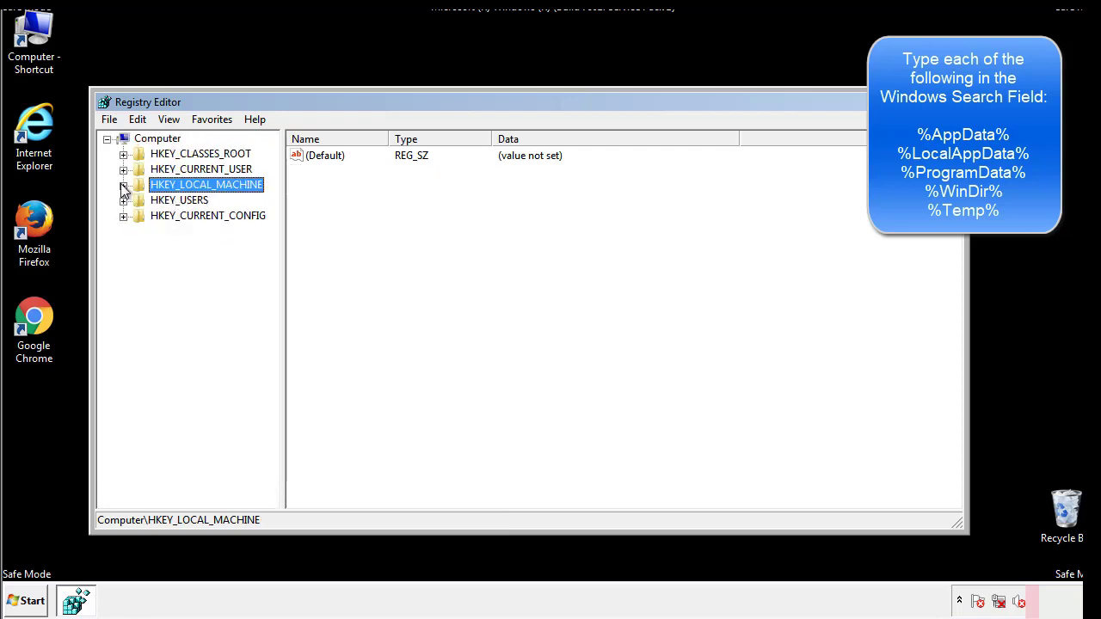
Open the key HKEY_CURRENT_USER\Software\Microsoft\Windows\CurrentVersion\Run and check its values for suspicious entries
click(122, 169)
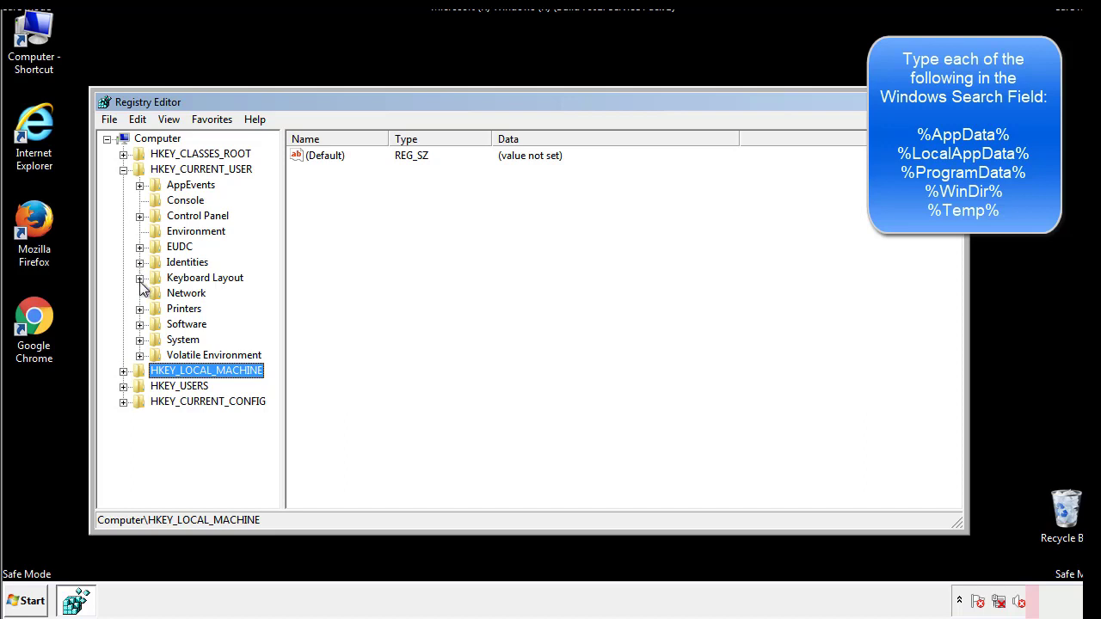
click(140, 324)
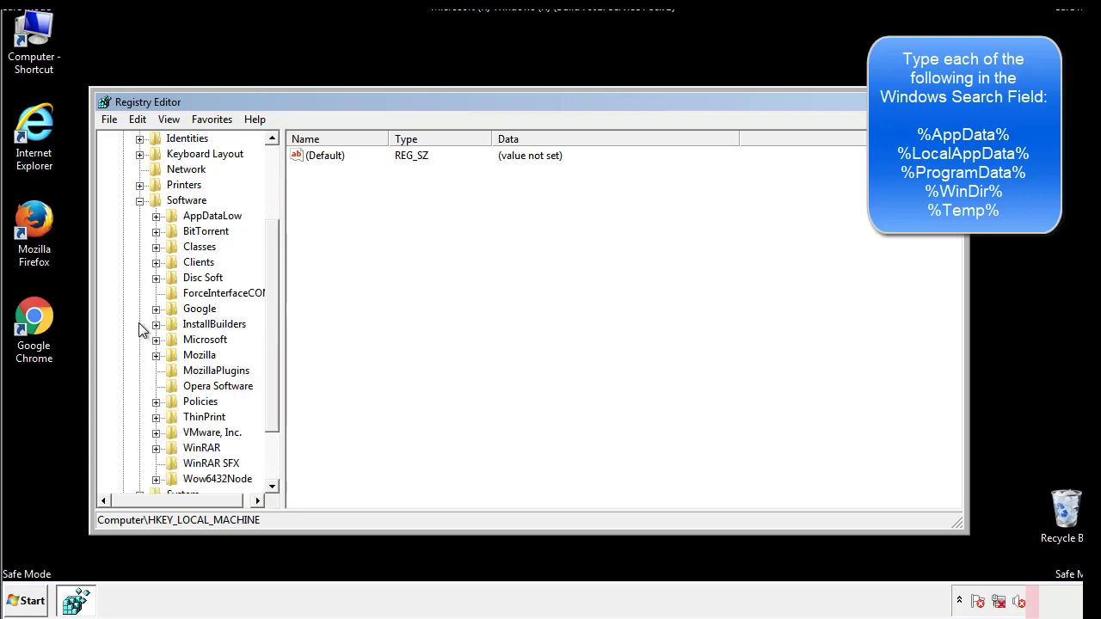
drag(270, 312, 270, 328)
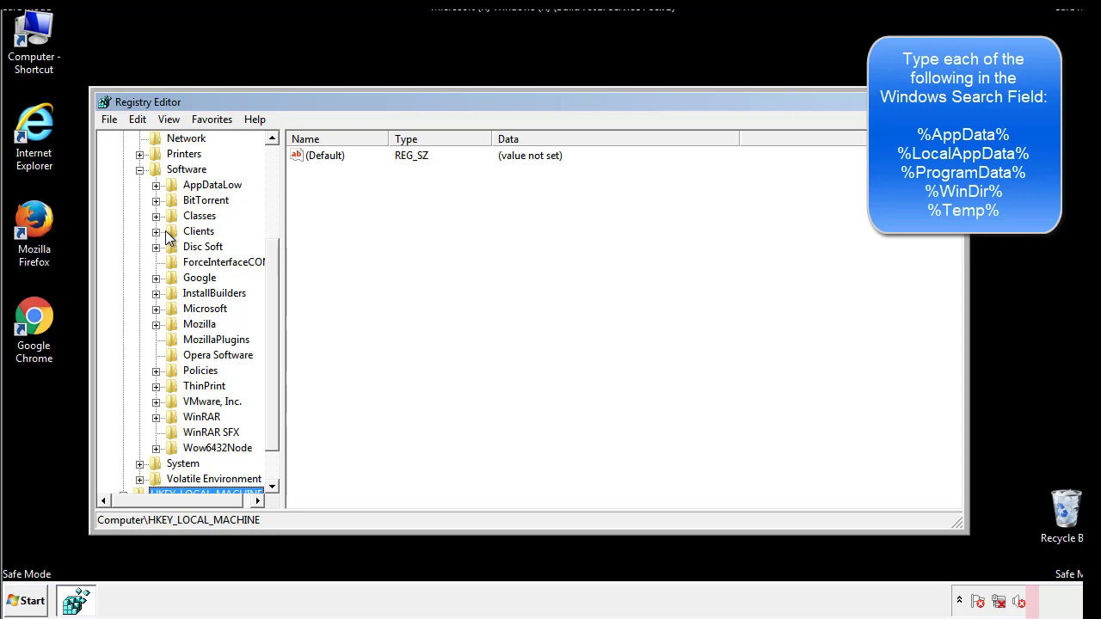
click(156, 309)
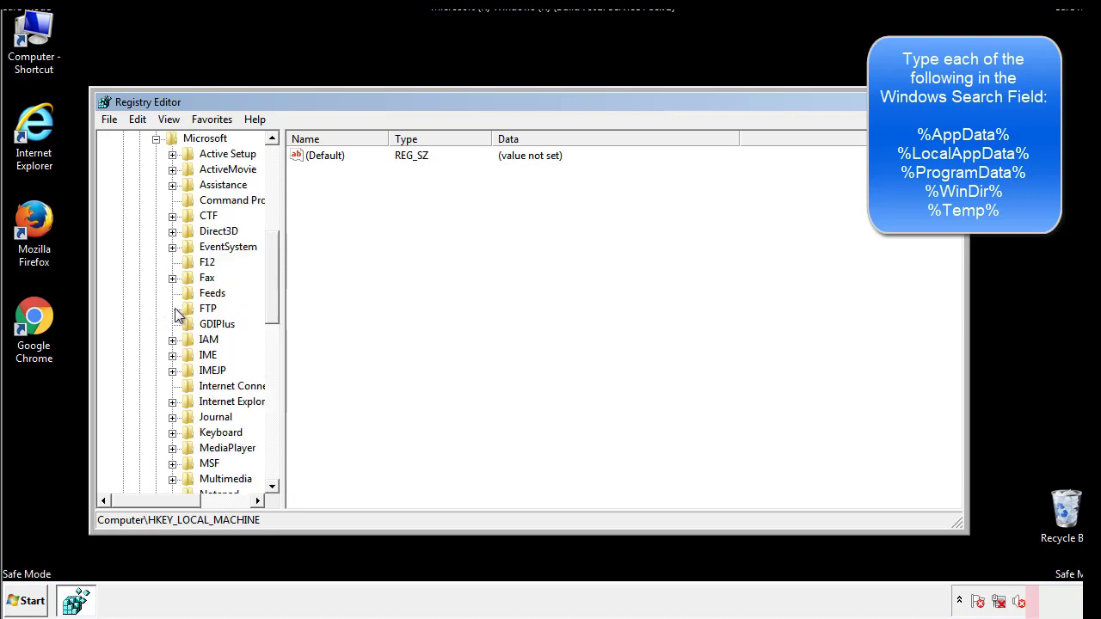
drag(270, 251, 271, 364)
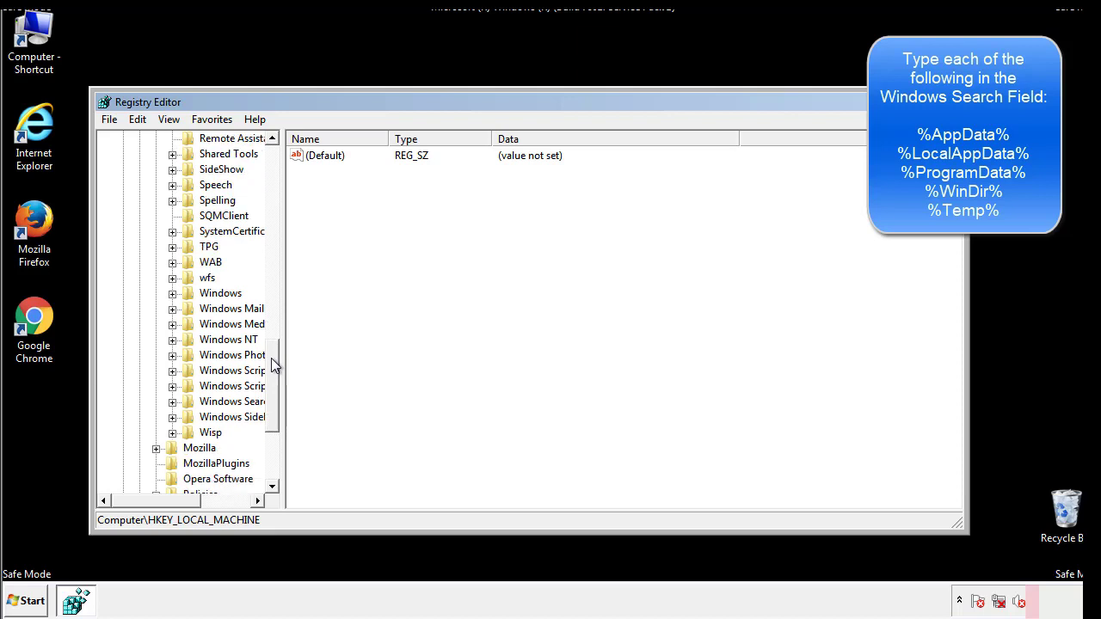
click(172, 293)
click(189, 309)
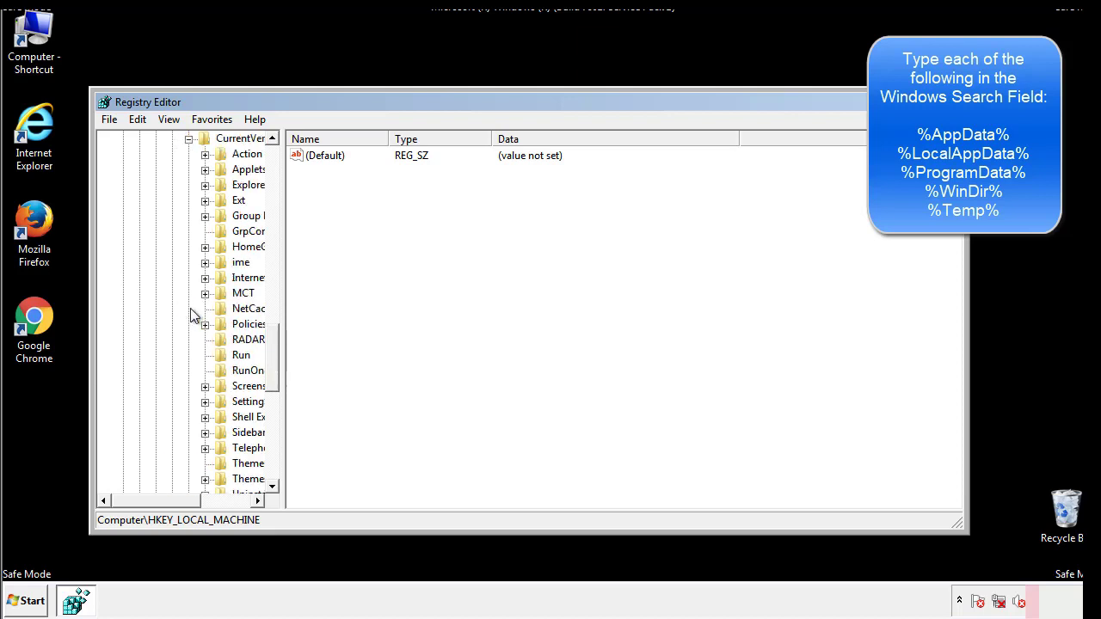
drag(168, 508, 193, 500)
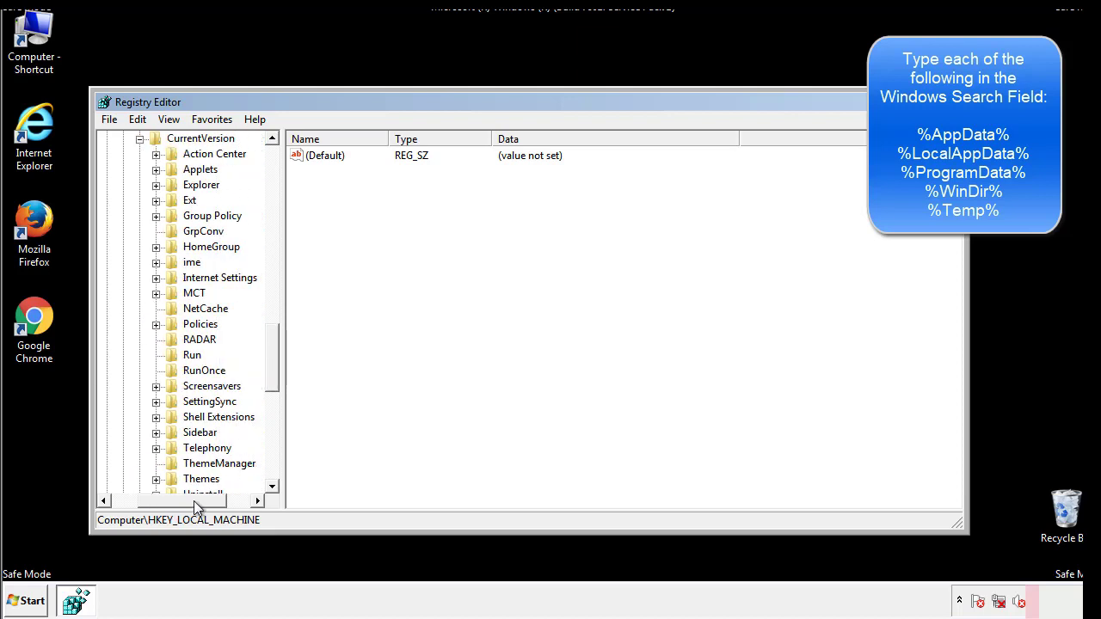
click(190, 354)
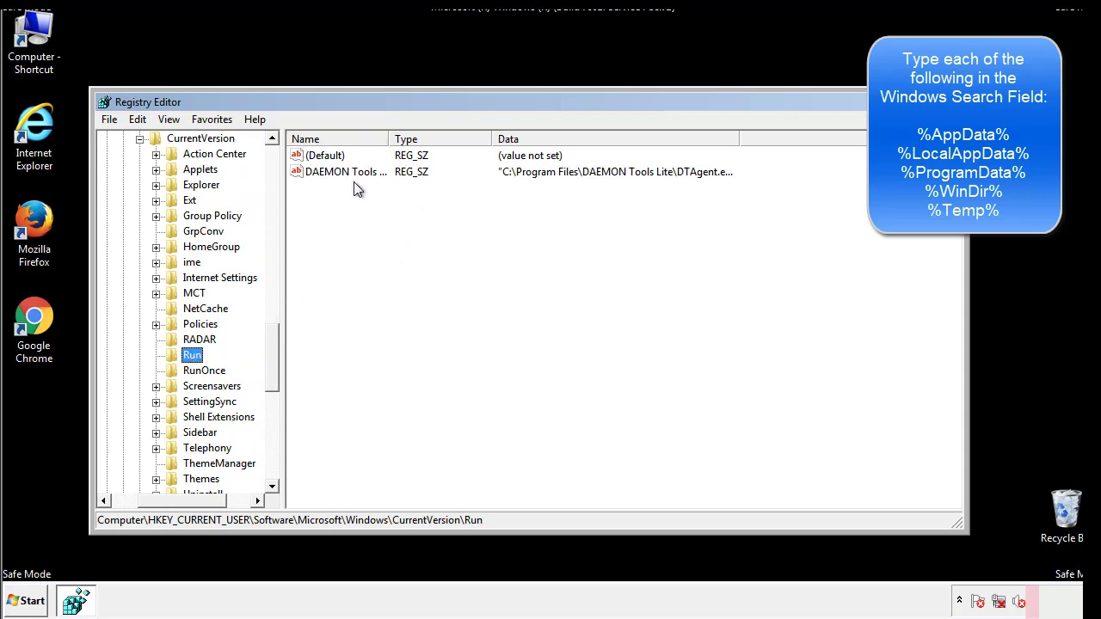
click(467, 197)
Collapse the Windows key under HKEY_CURRENT_USER\Software\Microsoft and return to the start of the registry tree
drag(182, 498, 156, 500)
drag(278, 373, 271, 359)
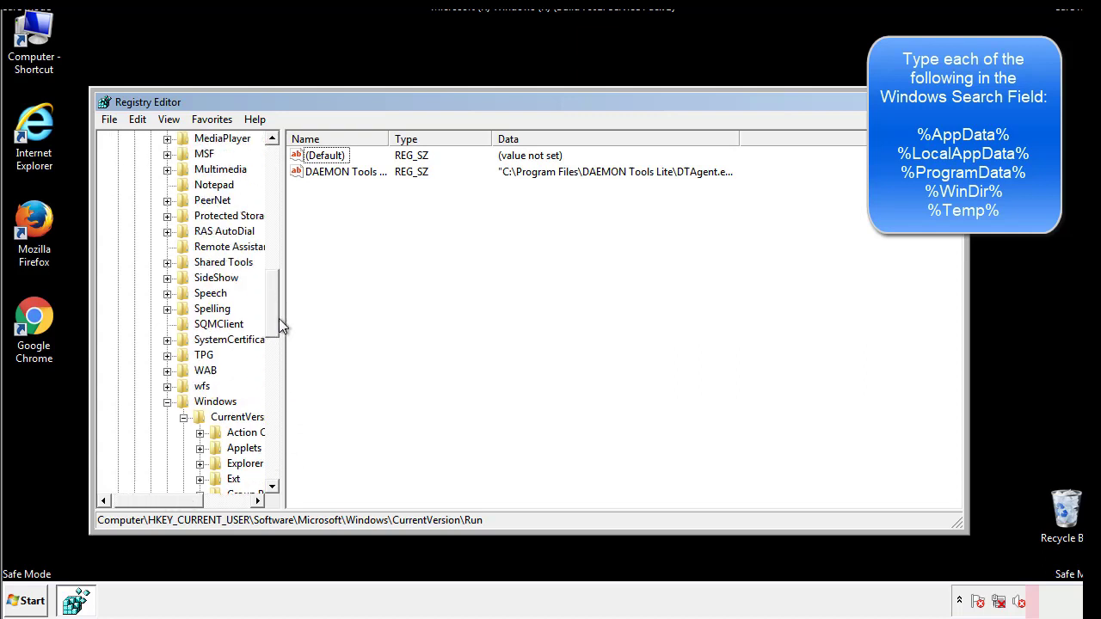
click(167, 402)
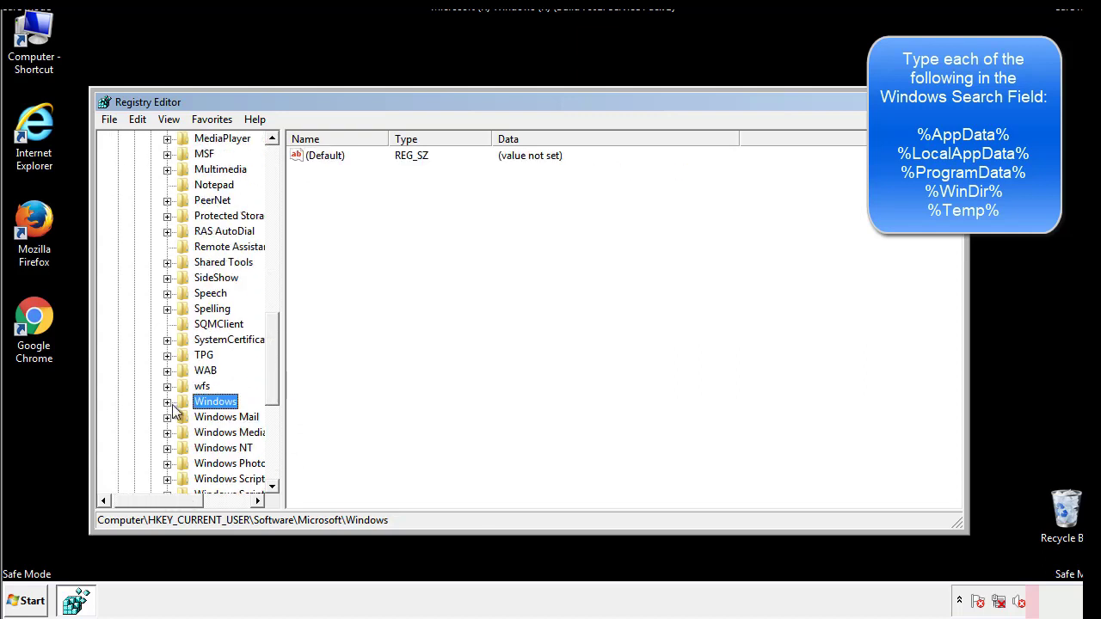
drag(276, 382, 277, 213)
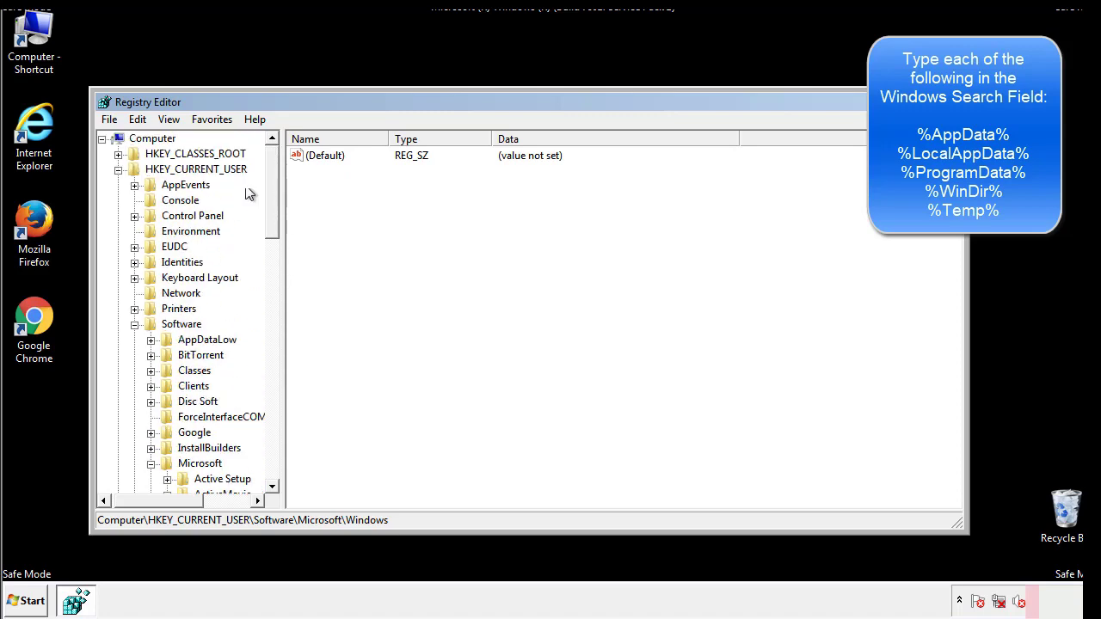
Search the registry keys, values and data for %temp%
click(139, 120)
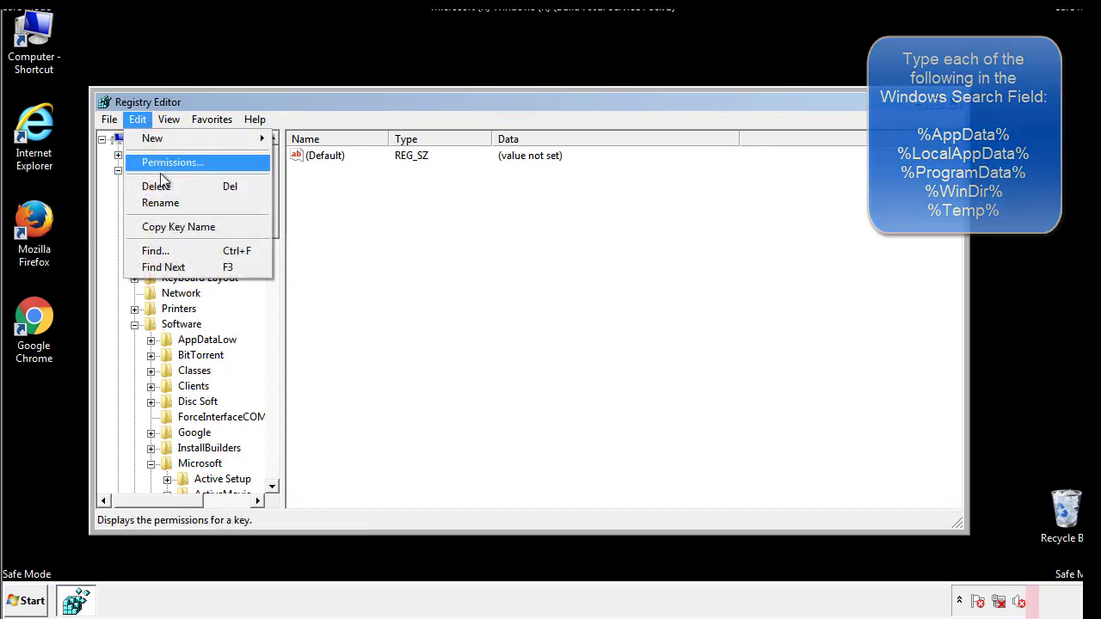
click(144, 249)
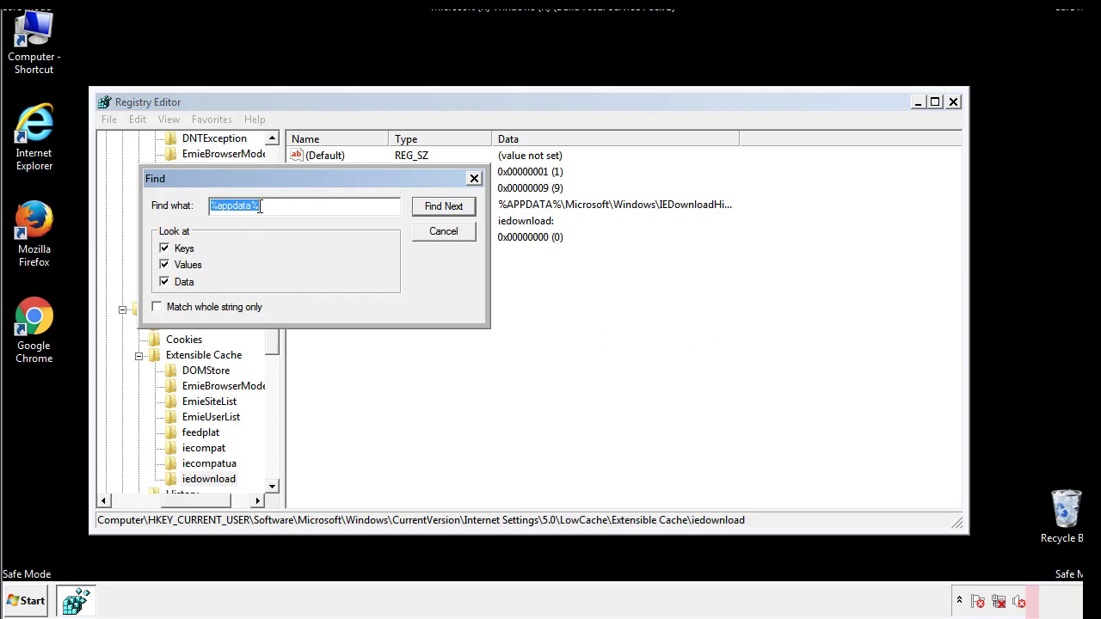
text(%temp%)
key(Return)
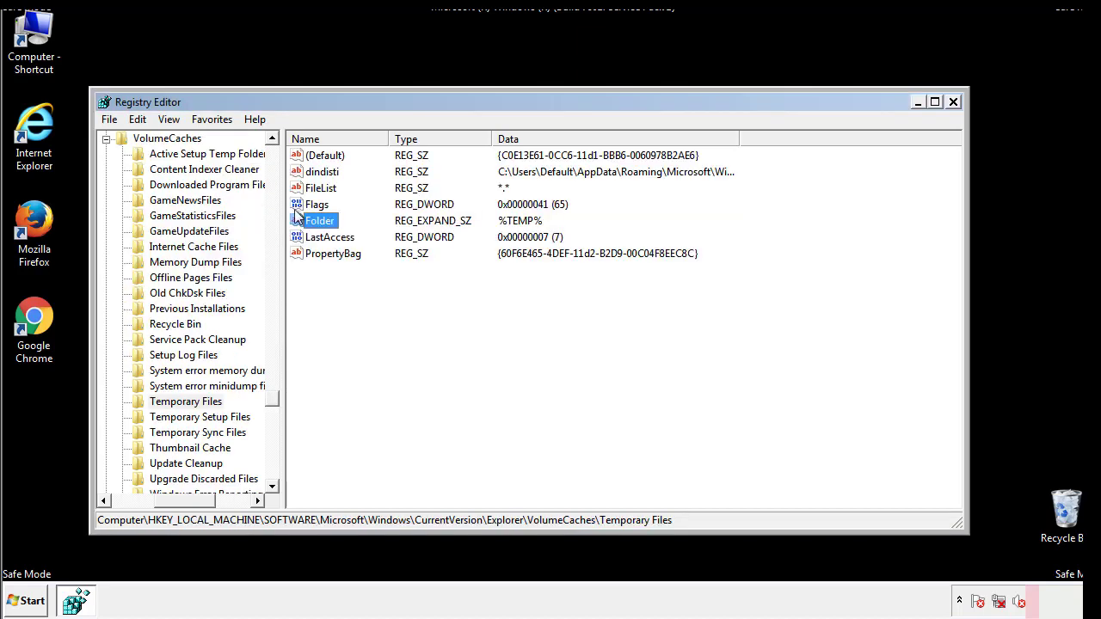
Permanently delete all values in the VolumeCaches\Temporary Files registry key and close the Registry Editor
click(449, 300)
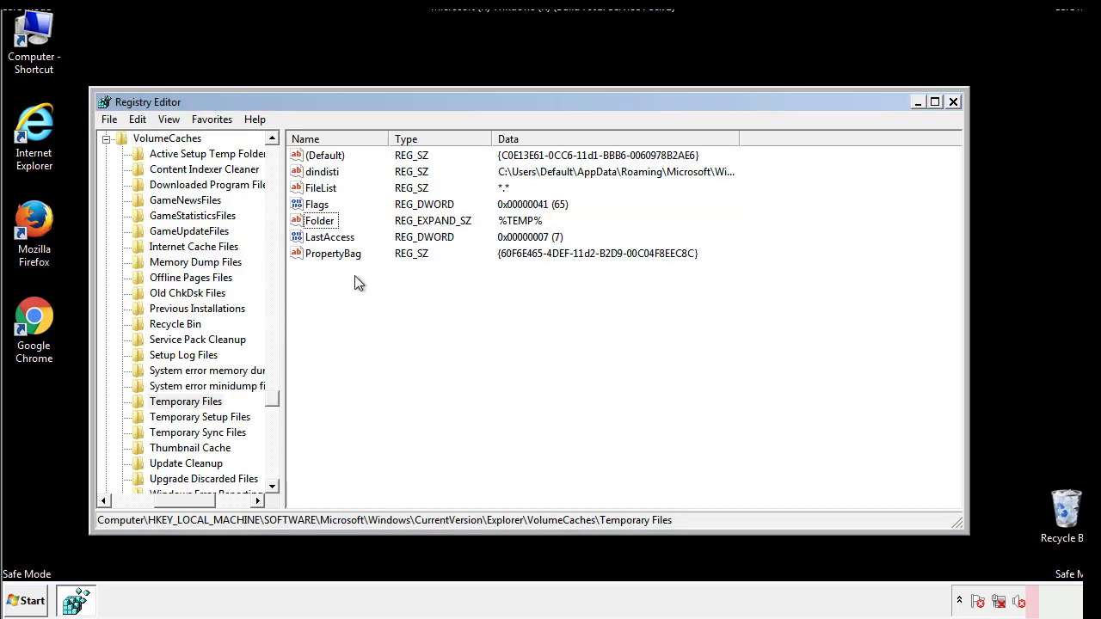
drag(353, 276, 311, 155)
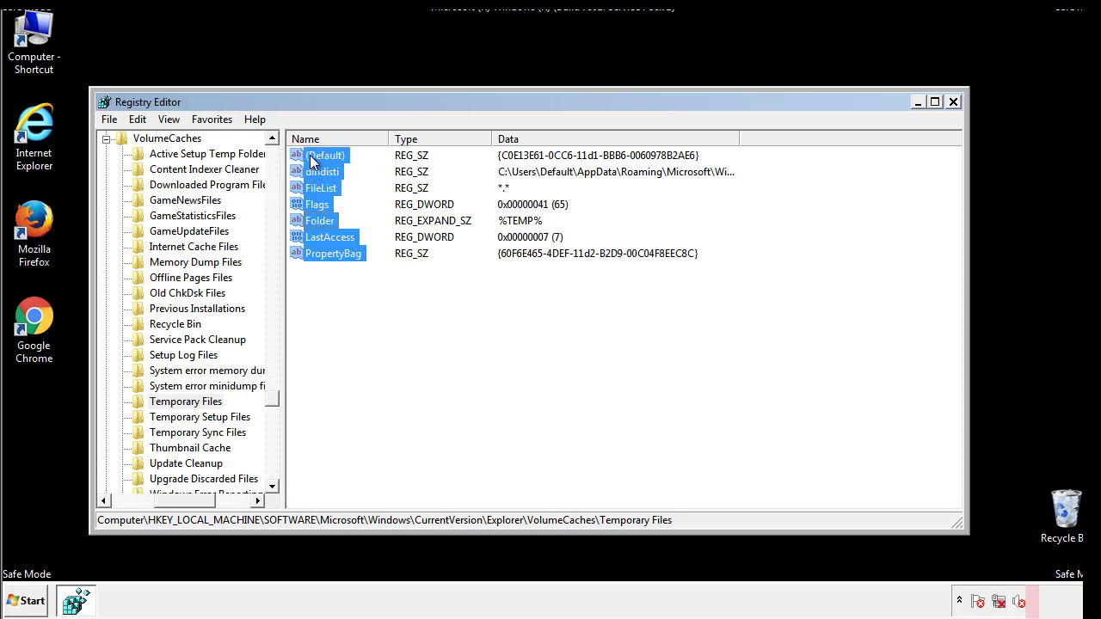
right_click(312, 161)
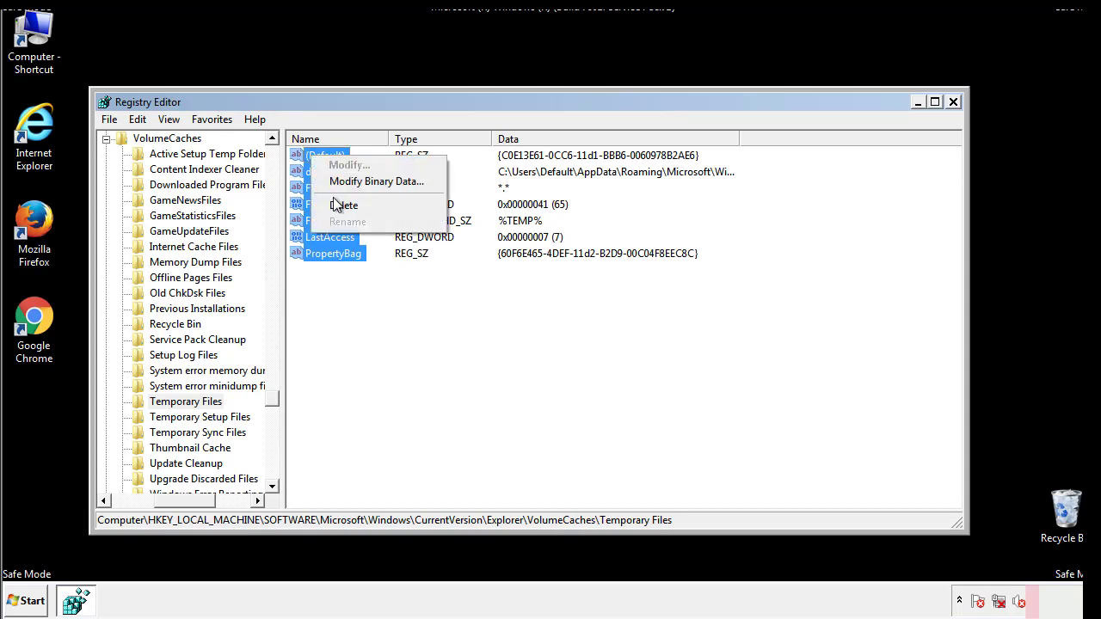
click(335, 204)
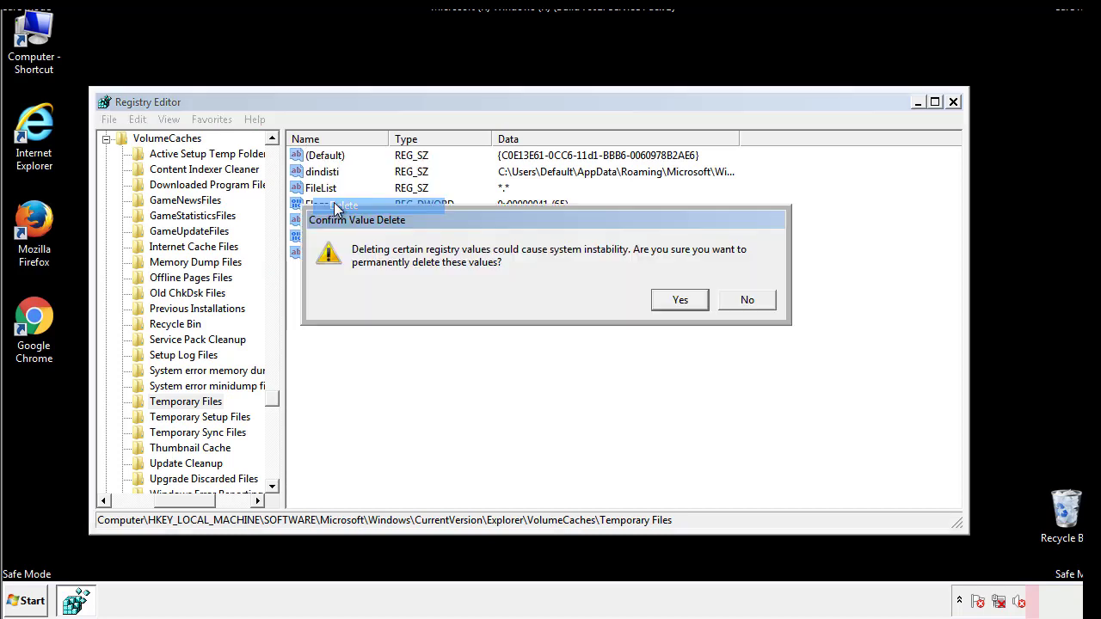
click(700, 298)
click(383, 211)
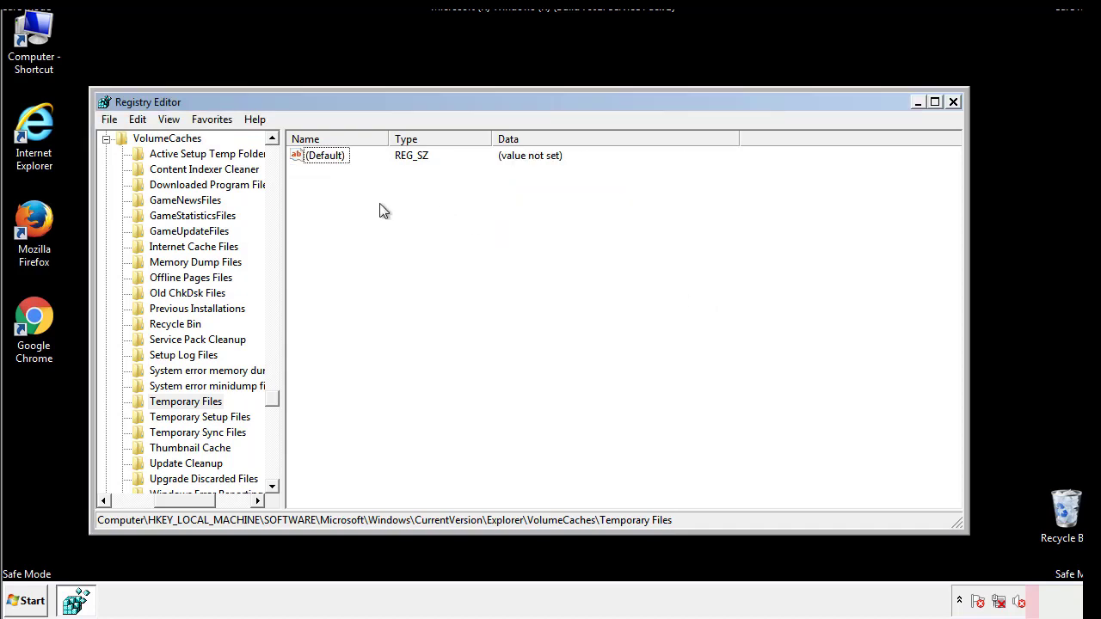
click(953, 102)
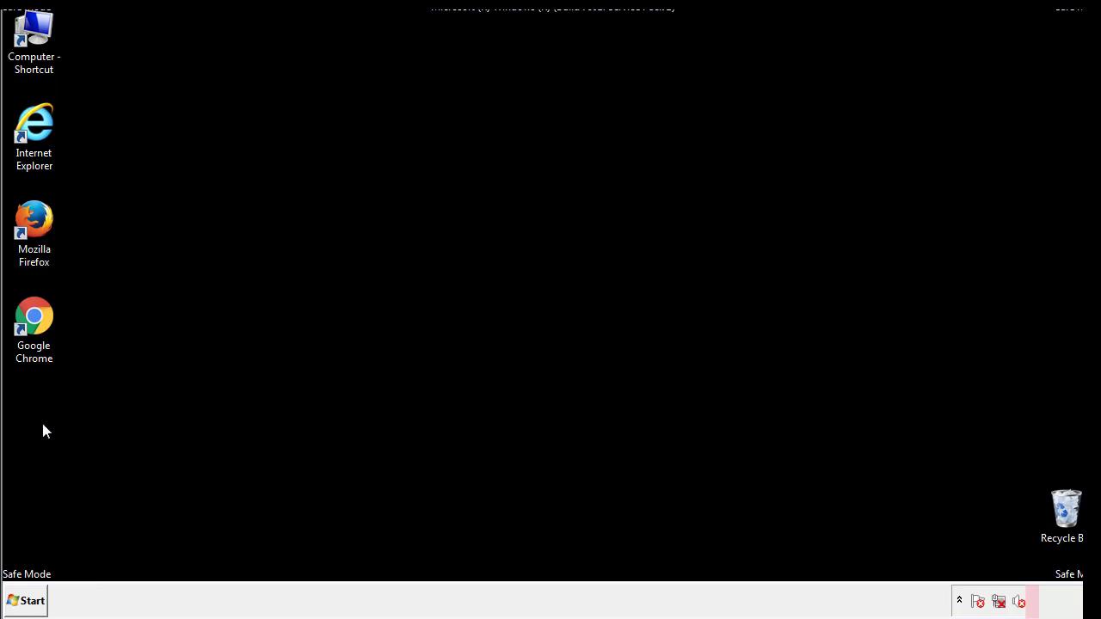
Launch System Configuration by searching for and running msconfig
click(24, 601)
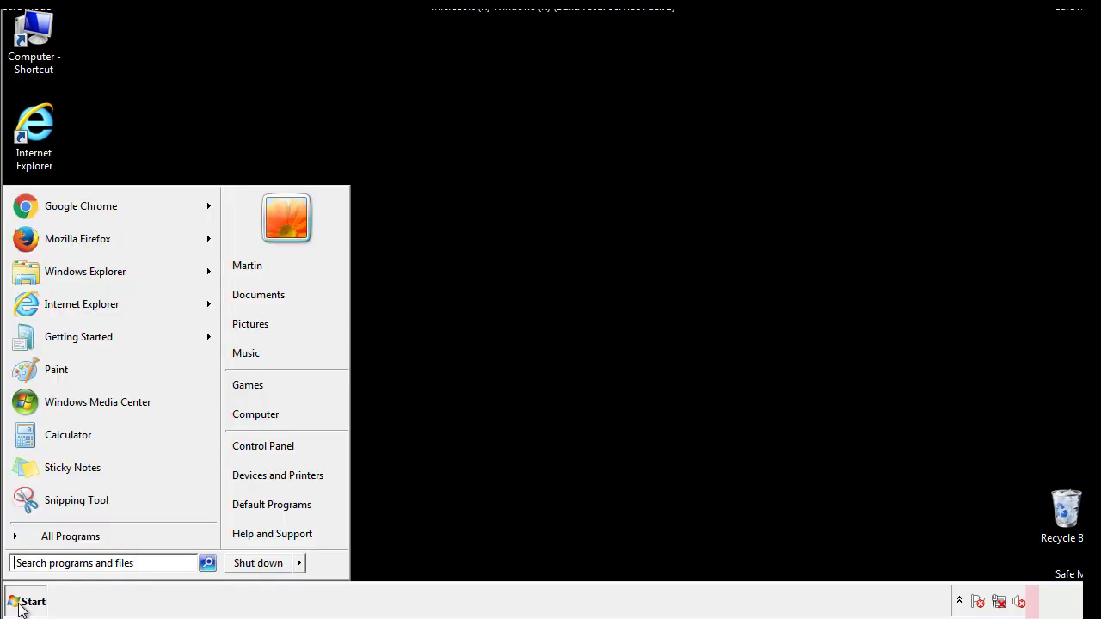
click(59, 563)
text(mscon)
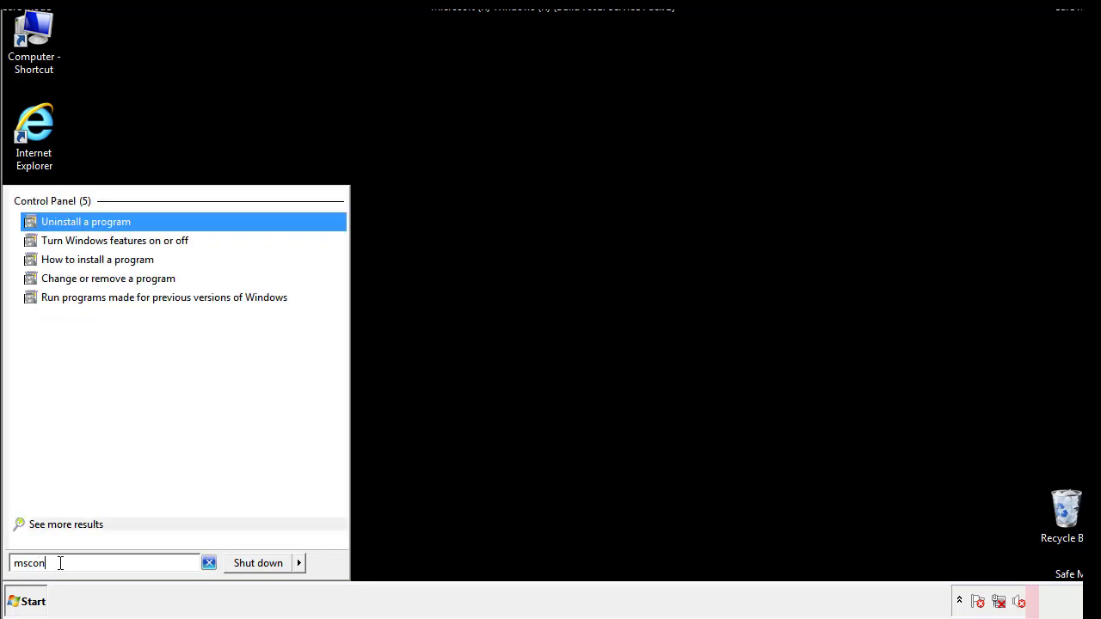
text(fig)
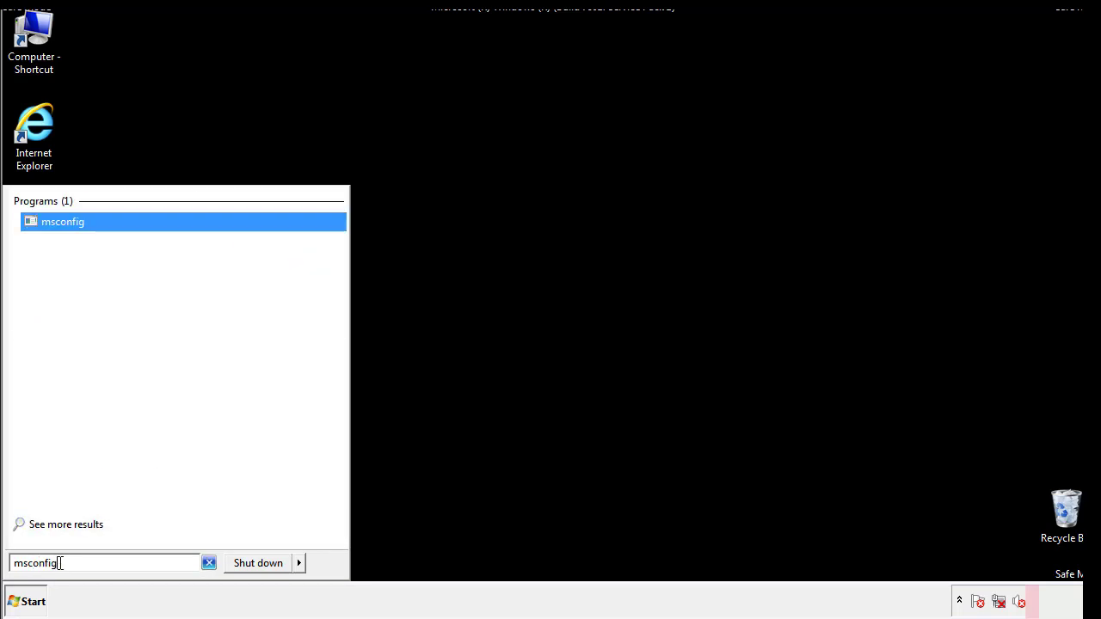
key(Return)
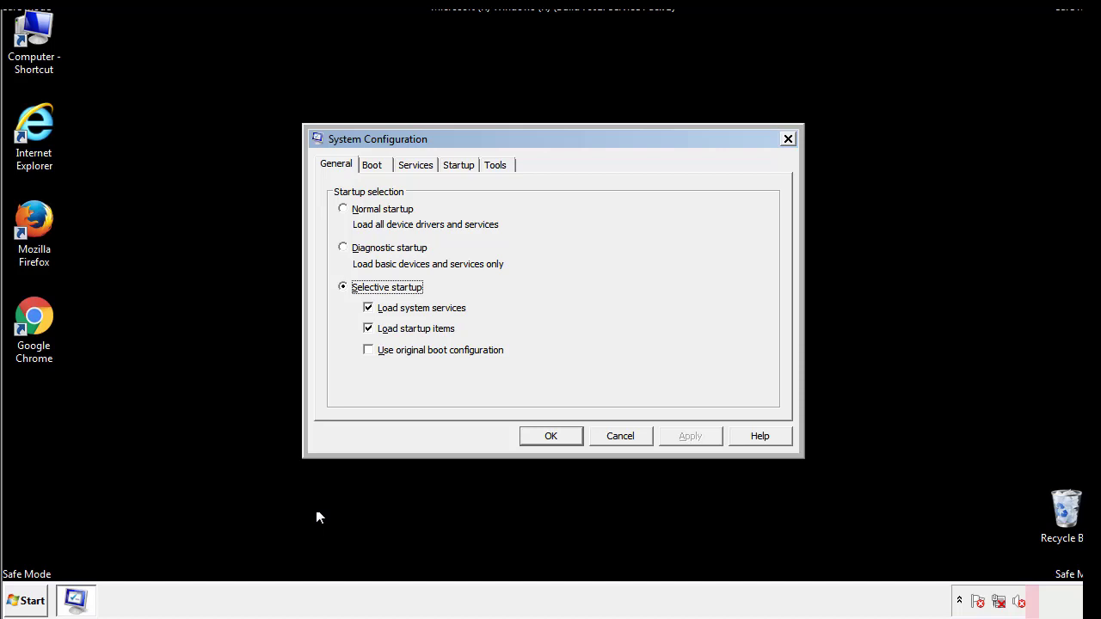
Turn off Safe boot in the boot options, apply the change and restart the computer
click(373, 163)
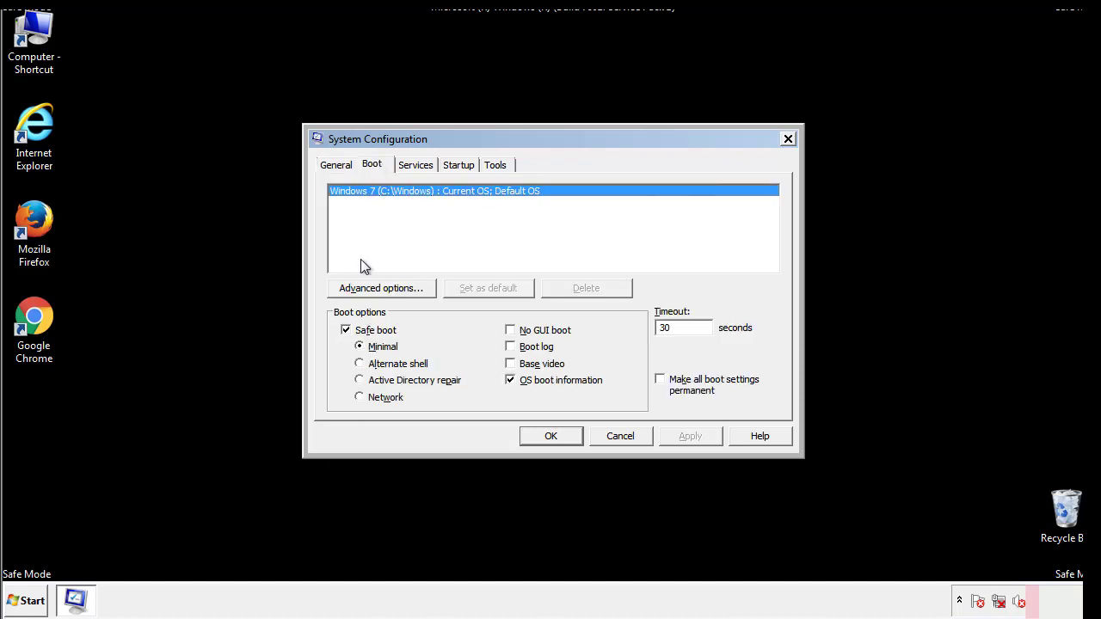
click(347, 332)
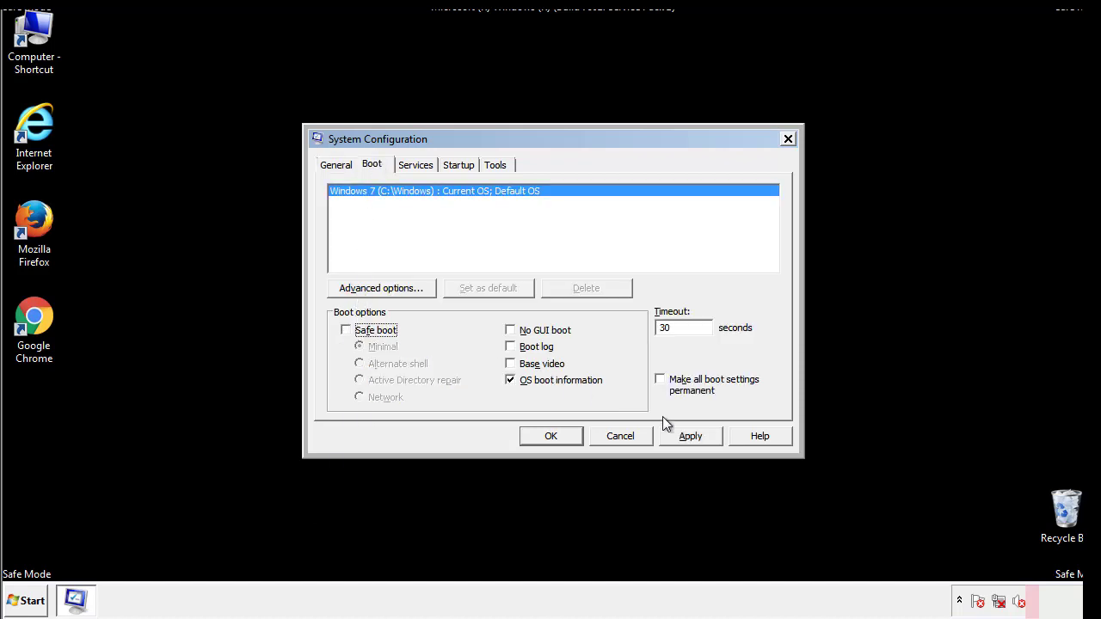
click(692, 435)
click(547, 435)
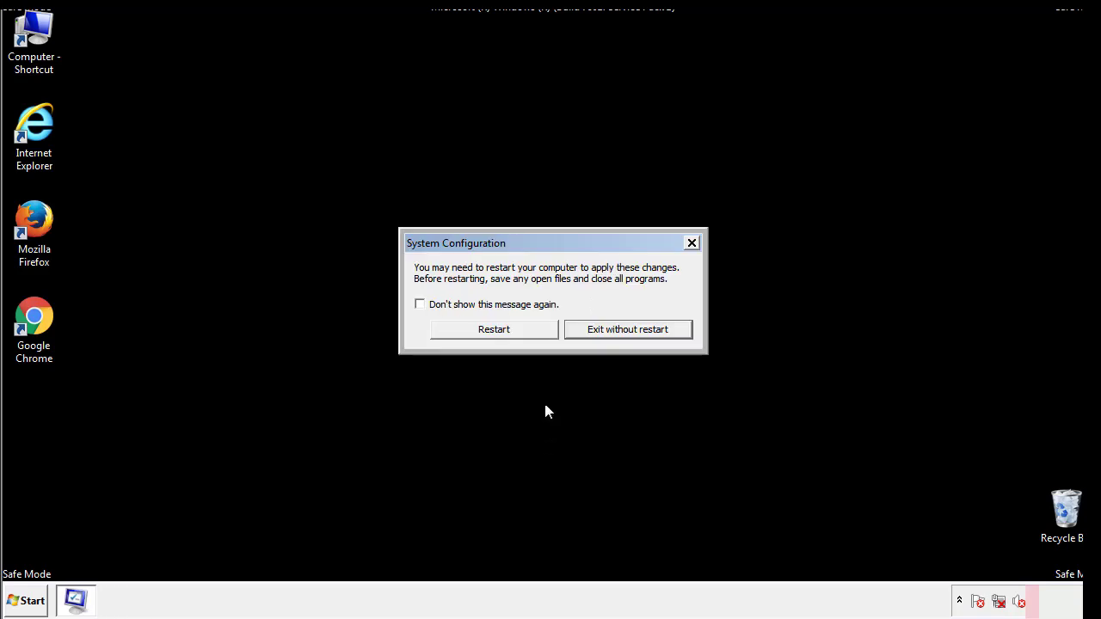
click(509, 336)
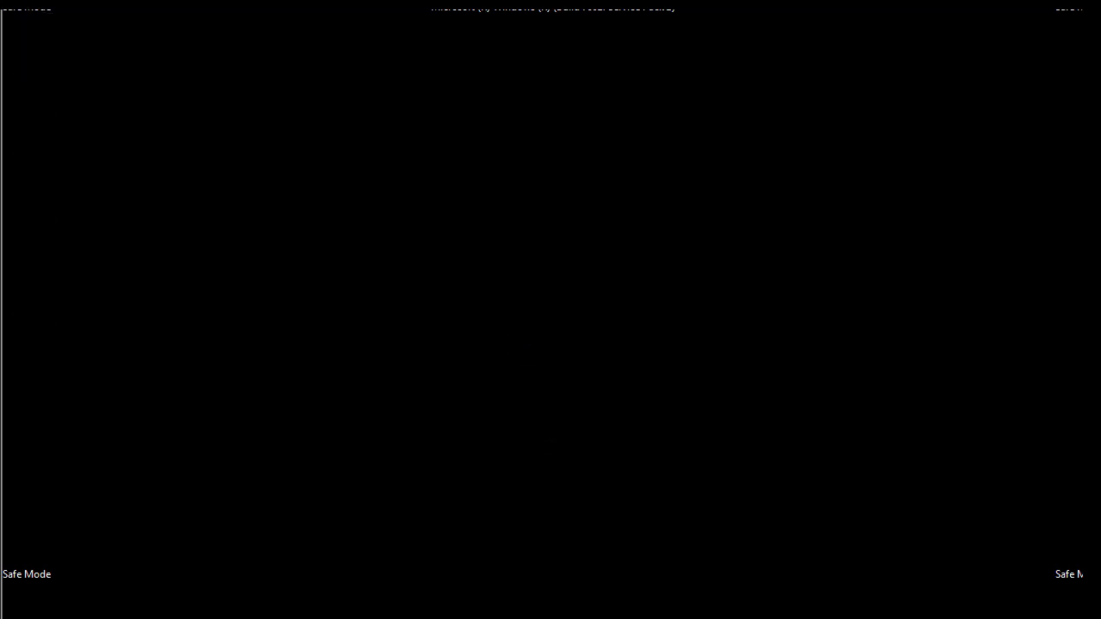